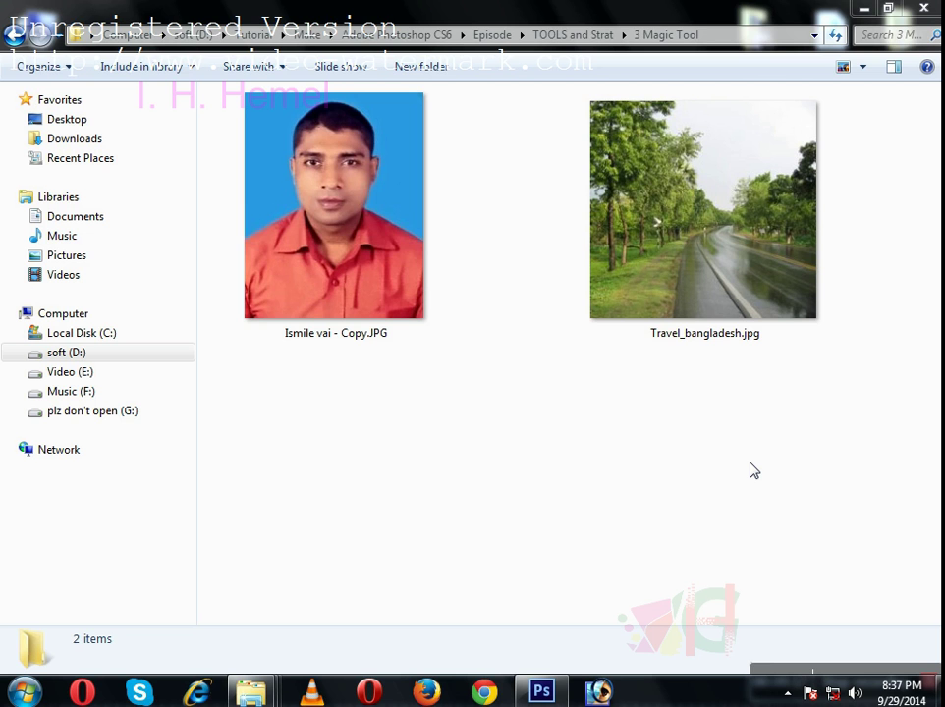
Step: Preview the man's portrait photo from the 3 Magic Tool folder, close the preview, and open the photo in Photoshop
{"action": "double_click", "coordinate": [358, 204]}
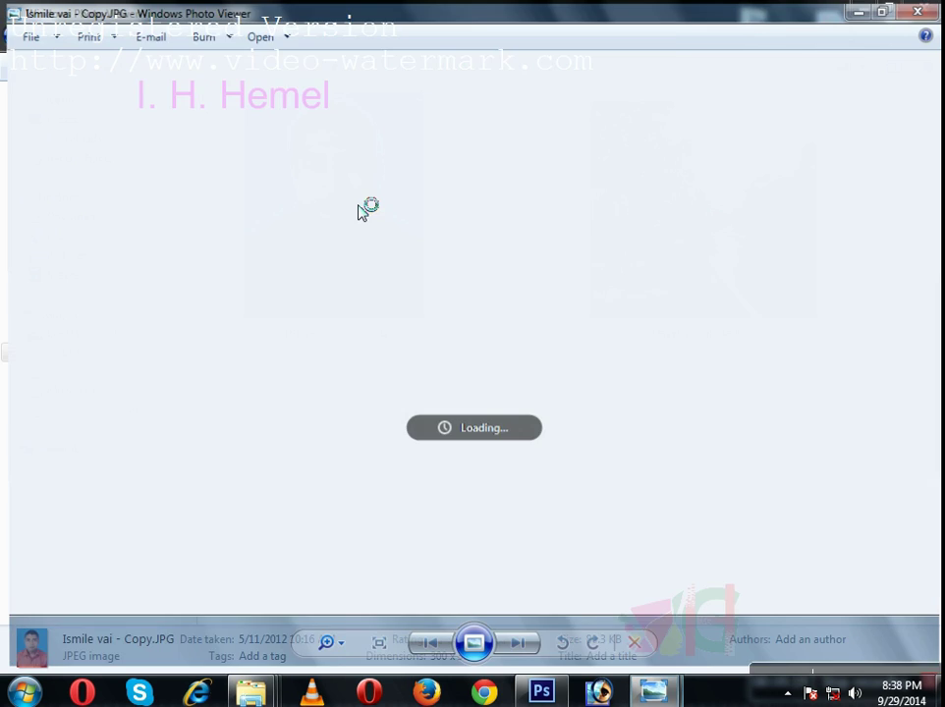
{"action": "scroll", "coordinate": [363, 212], "scroll_direction": "up", "scroll_amount": 5}
{"action": "left_click", "coordinate": [920, 11]}
{"action": "double_click", "coordinate": [363, 116]}
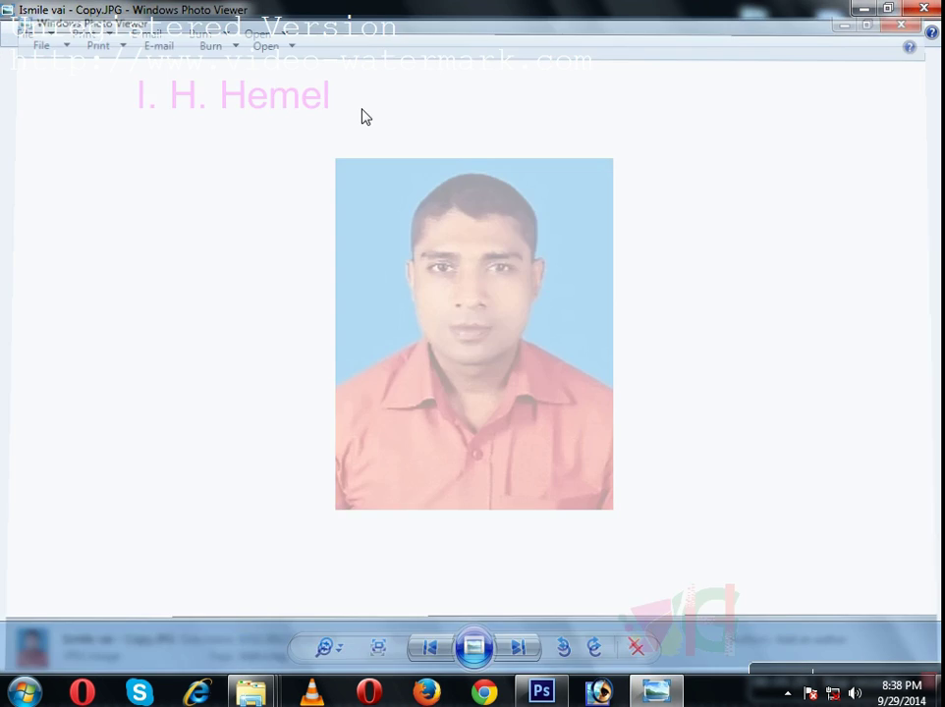
{"action": "left_click", "coordinate": [920, 11]}
{"action": "left_click_drag", "start_coordinate": [371, 164], "coordinate": [491, 333]}
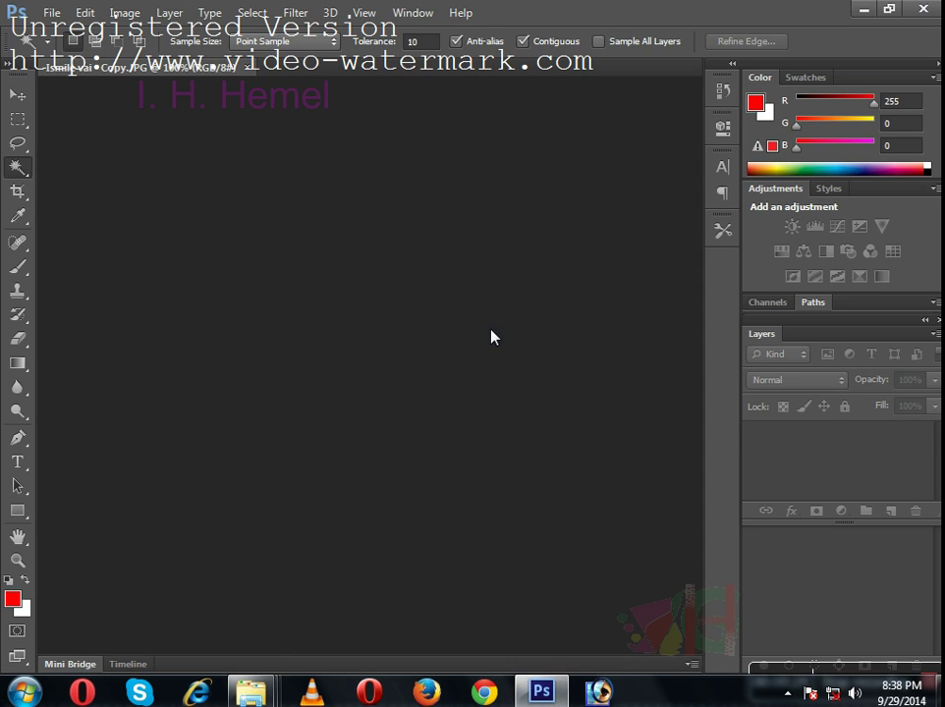
Step: Examine the portrait and its blue background at 100% and 200% zoom
{"action": "key", "text": "Tab"}
{"action": "key", "text": "ctrl+plus"}
{"action": "key", "text": "Tab"}
{"action": "key", "text": "ctrl+minus"}
{"action": "key", "text": "ctrl+plus"}
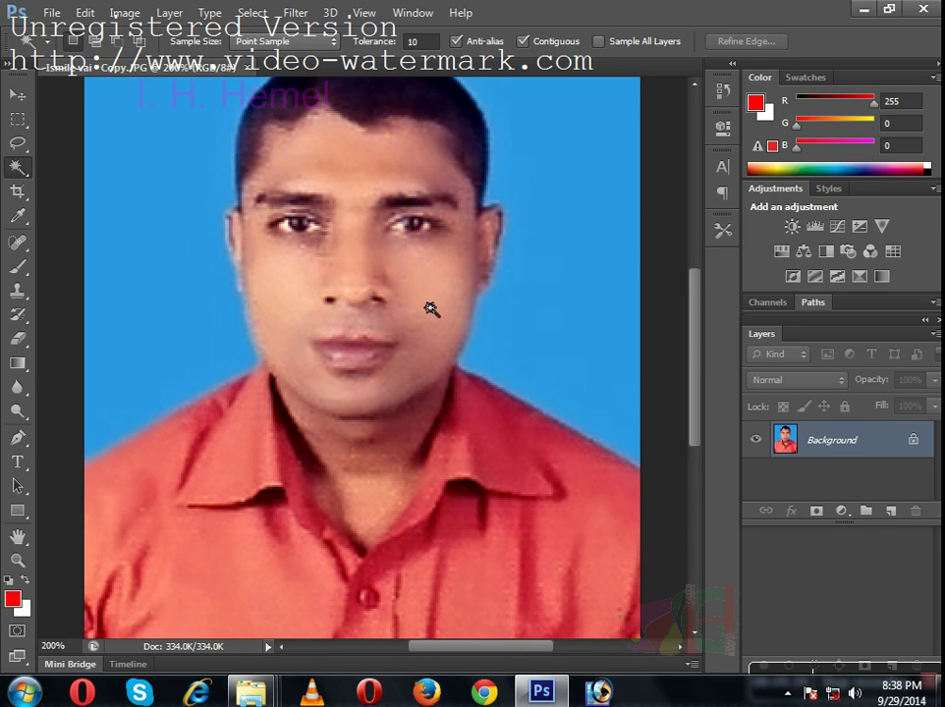
{"action": "key", "text": "ctrl+minus"}
{"action": "key", "text": "ctrl+plus"}
{"action": "key", "text": "ctrl+minus"}
{"action": "key", "text": "ctrl+plus"}
{"action": "key", "text": "ctrl+minus"}
{"action": "key", "text": "ctrl+plus"}
{"action": "key", "text": "ctrl+minus"}
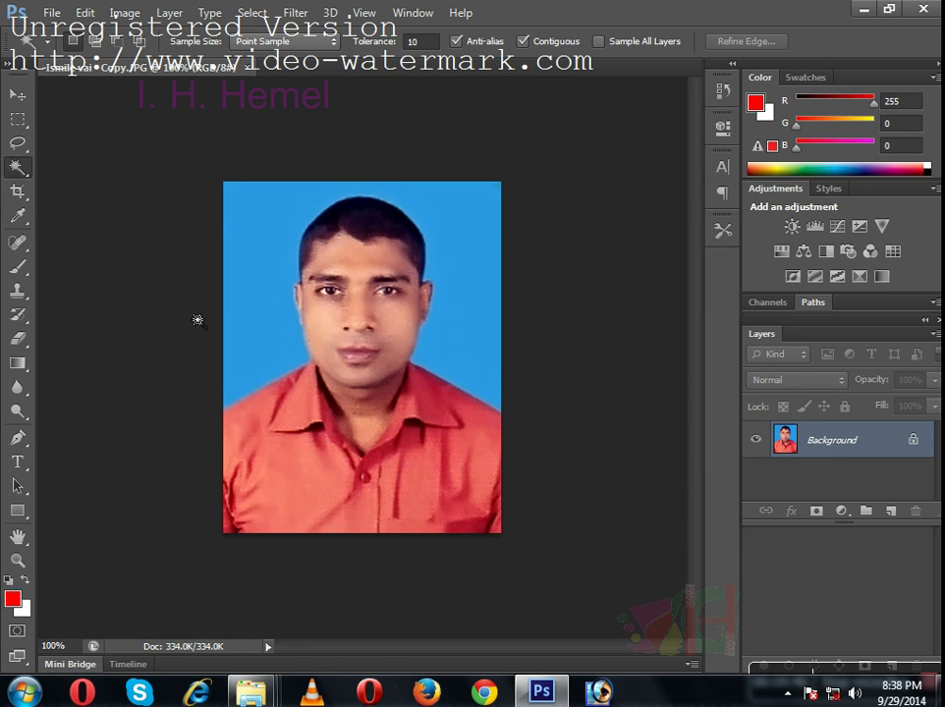
Step: Select a shirt patch and instead the blue background with the Magic Wand at tolerance 10, checking the selection edge around the man
{"action": "left_click", "coordinate": [420, 497]}
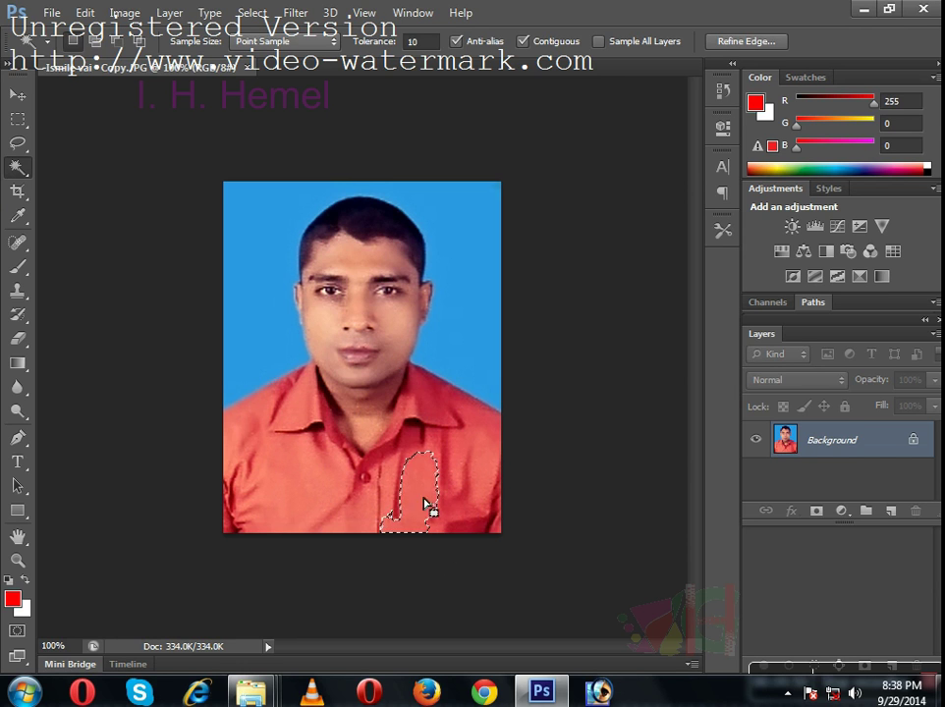
{"action": "left_click", "coordinate": [459, 322]}
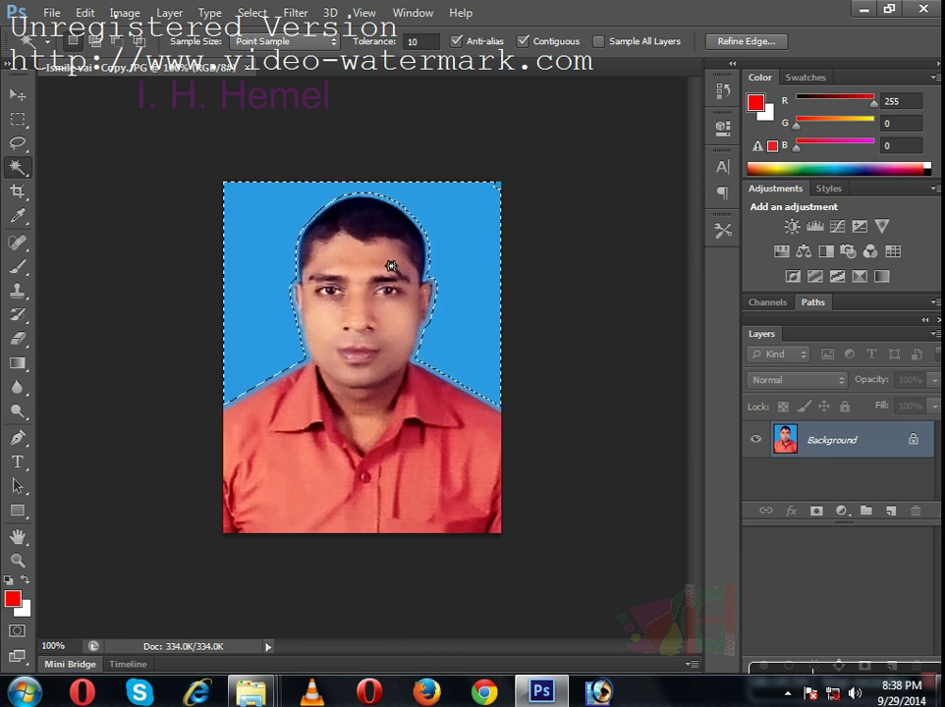
{"action": "key", "text": "ctrl+plus"}
{"action": "key", "text": "ctrl+plus"}
{"action": "key", "text": "ctrl+plus"}
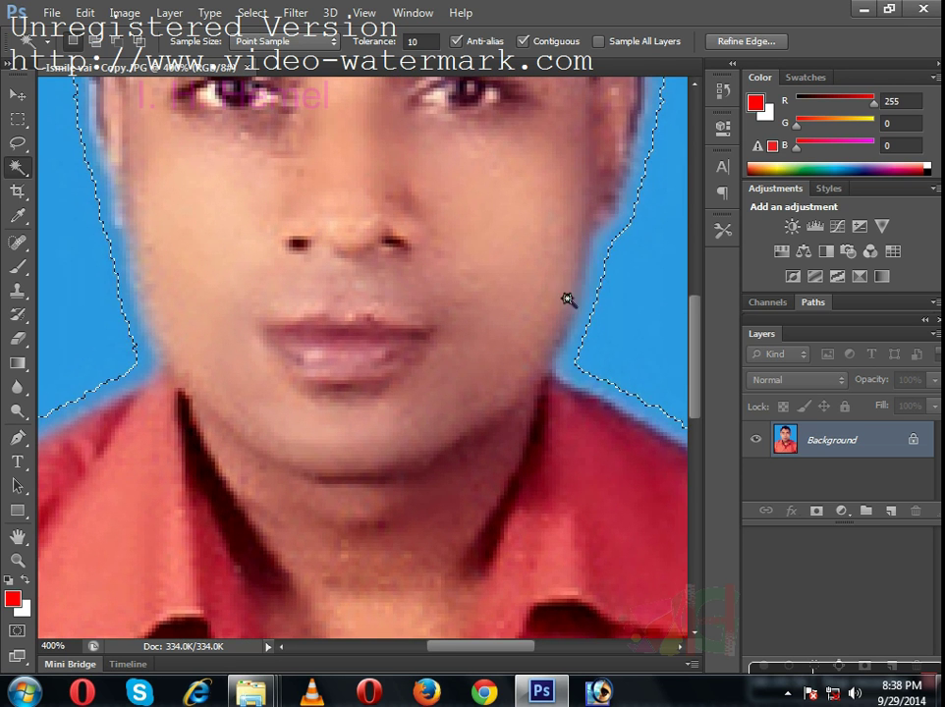
{"action": "left_click_drag", "start_coordinate": [256, 165], "coordinate": [319, 411]}
{"action": "key", "text": "ctrl+minus"}
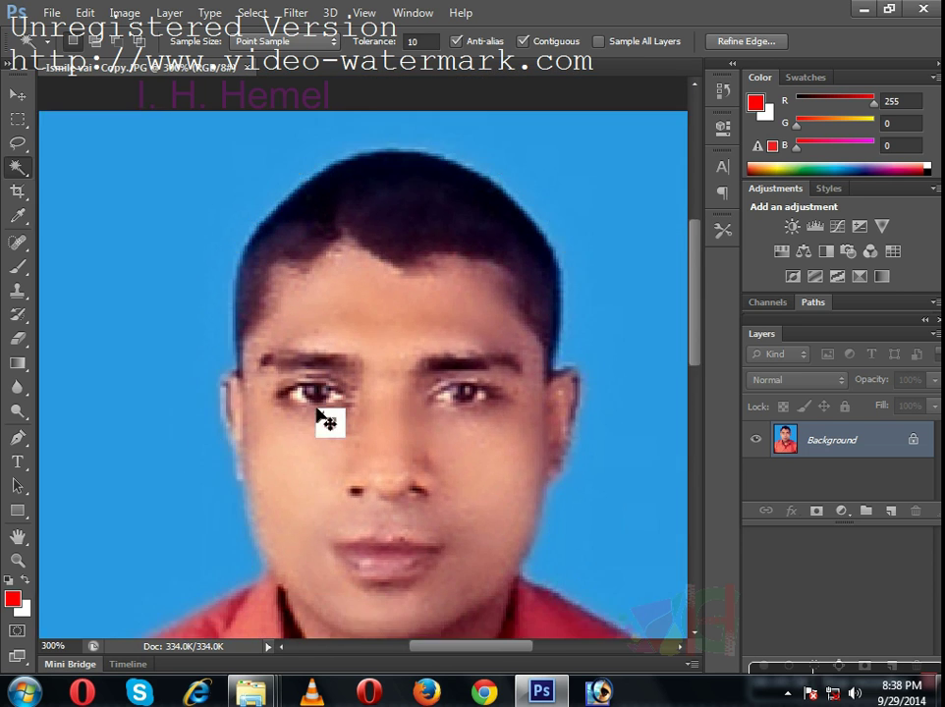
{"action": "key", "text": "ctrl+minus"}
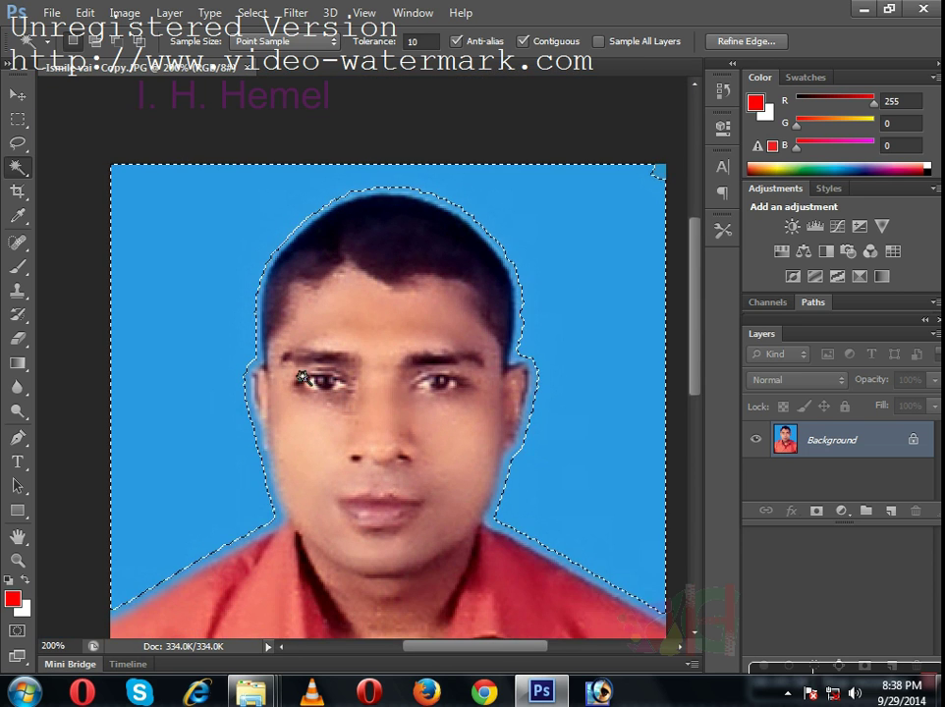
Step: Set the Magic Wand tolerance to 50 and reselect the blue background around the man
{"action": "double_click", "coordinate": [416, 41]}
{"action": "type", "text": "5"}
{"action": "key", "text": "BackSpace"}
{"action": "type", "text": "5"}
{"action": "key", "text": "BackSpace"}
{"action": "key", "text": "BackSpace"}
{"action": "type", "text": "50"}
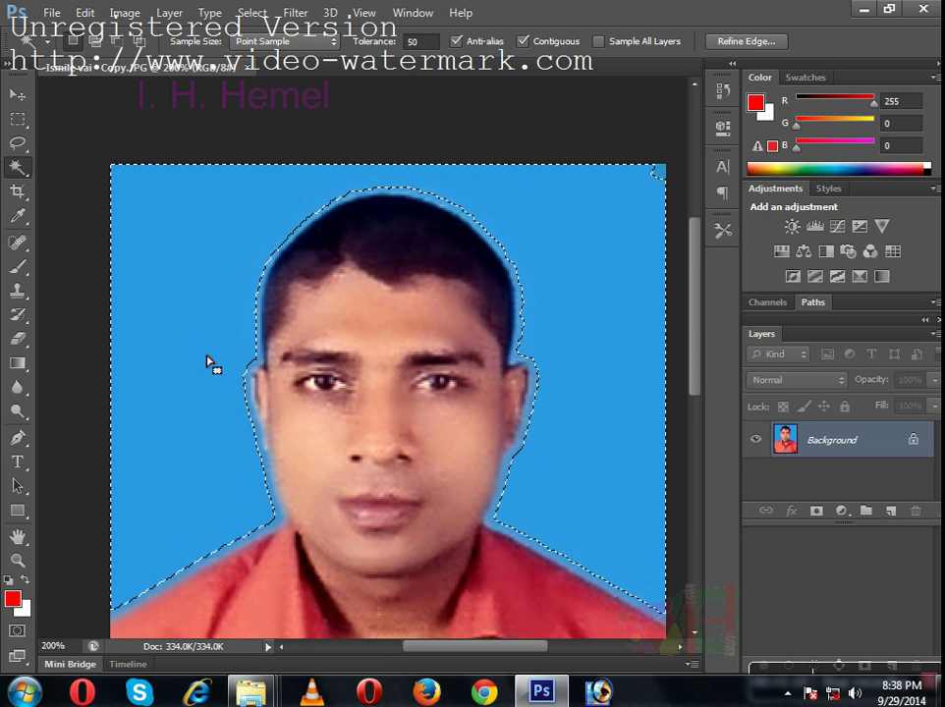
{"action": "left_click_drag", "start_coordinate": [215, 370], "coordinate": [195, 277]}
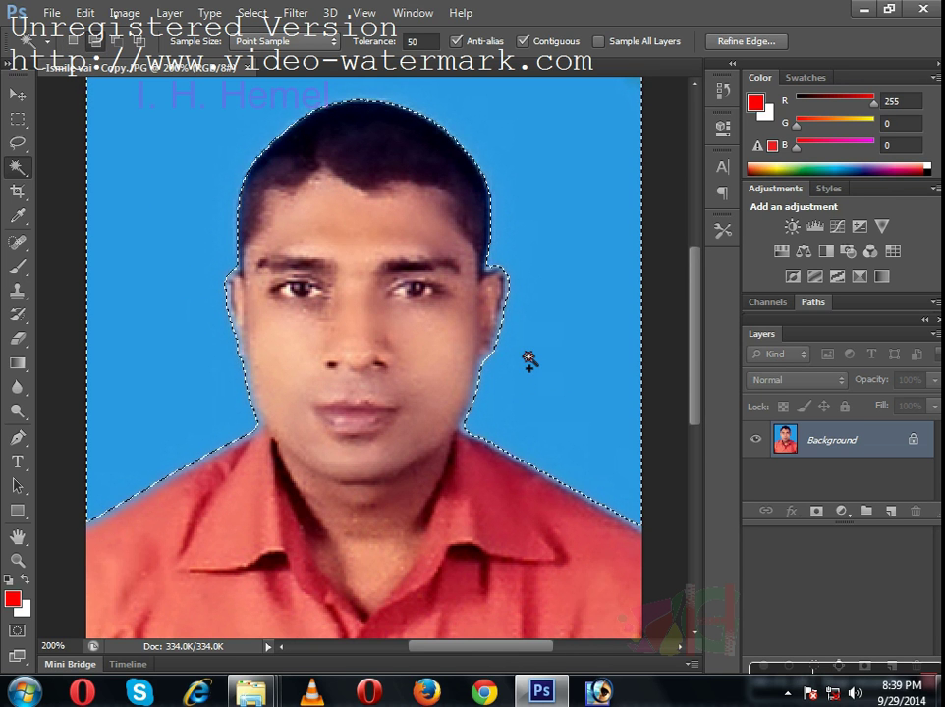
{"action": "left_click_drag", "start_coordinate": [531, 362], "coordinate": [560, 351]}
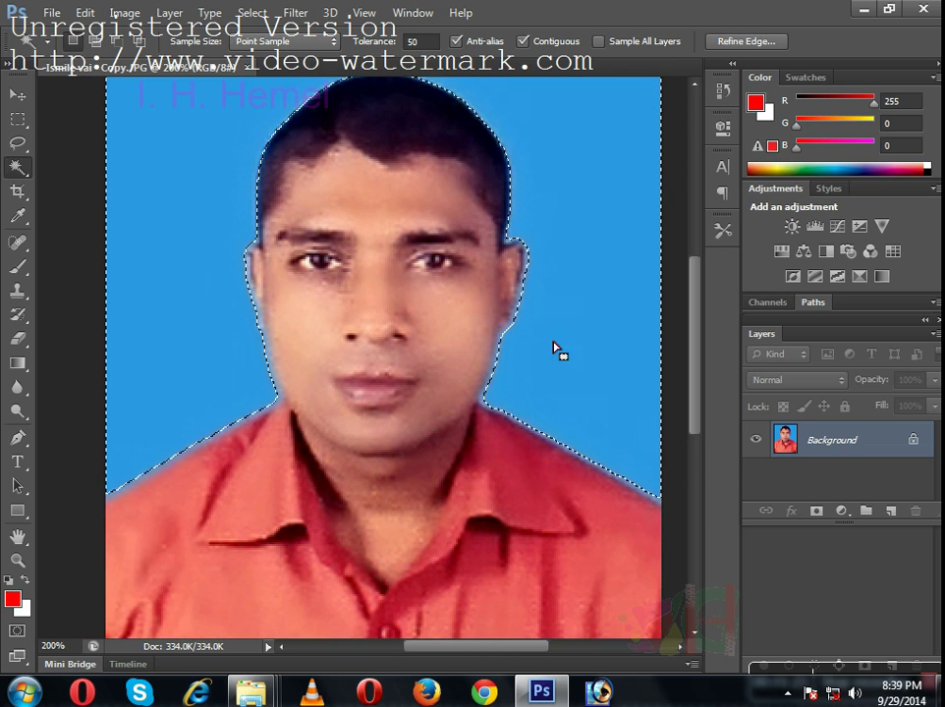
Step: Examine how closely the background selection follows the man's shoulders, jaw, ears and hair
{"action": "key", "text": "ctrl+plus"}
{"action": "key", "text": "ctrl+plus"}
{"action": "left_click_drag", "start_coordinate": [257, 334], "coordinate": [481, 277]}
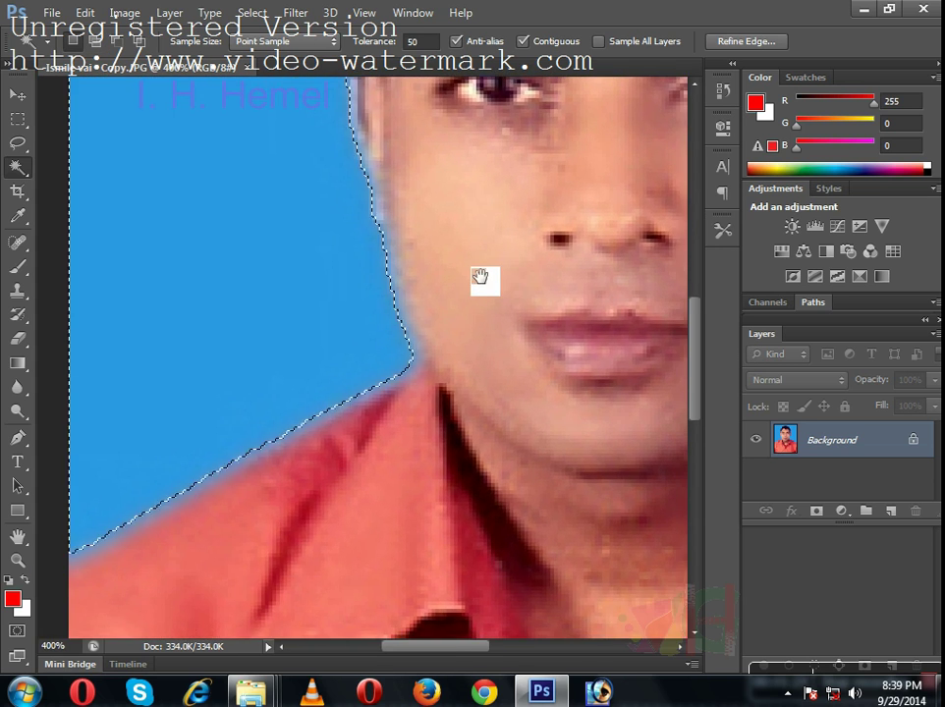
{"action": "left_click_drag", "start_coordinate": [354, 338], "coordinate": [46, 347]}
{"action": "left_click_drag", "start_coordinate": [369, 375], "coordinate": [327, 375]}
{"action": "left_click_drag", "start_coordinate": [516, 375], "coordinate": [263, 375]}
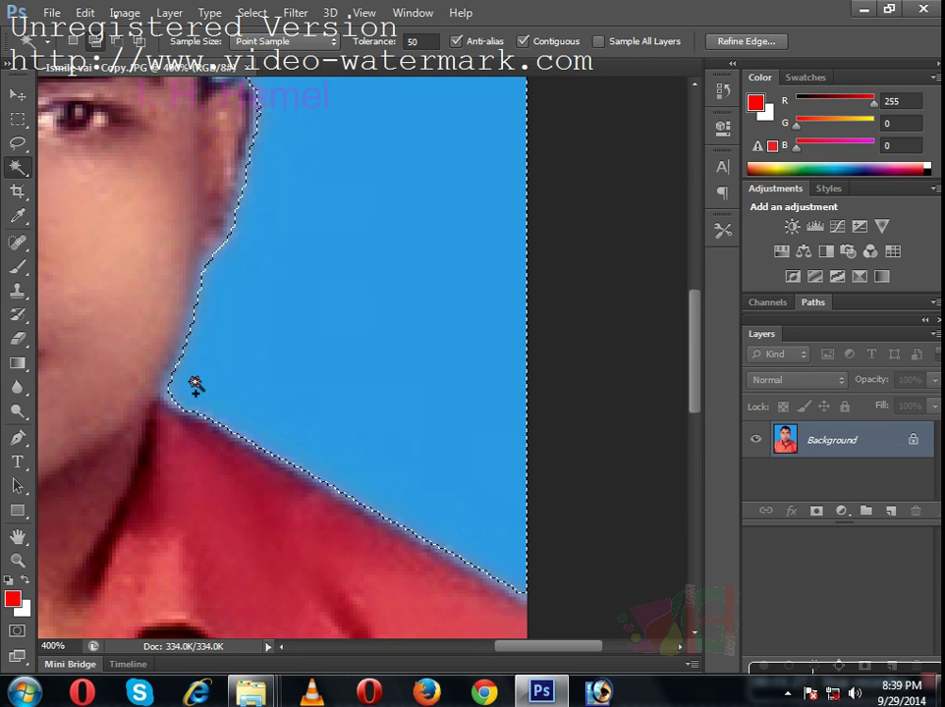
{"action": "left_click_drag", "start_coordinate": [272, 300], "coordinate": [634, 331]}
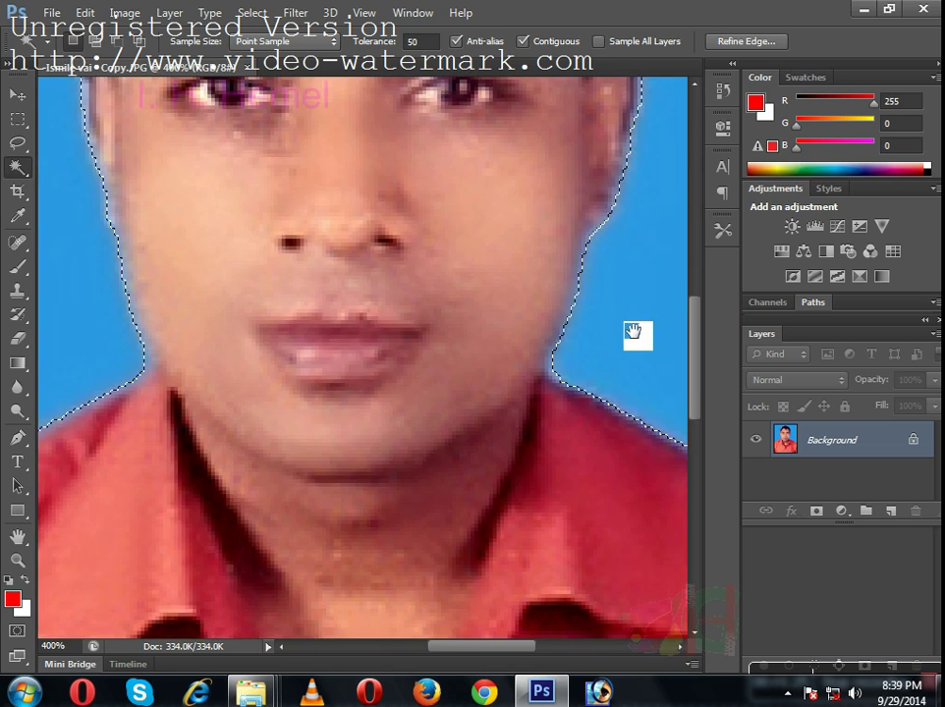
{"action": "left_click_drag", "start_coordinate": [255, 334], "coordinate": [563, 333]}
{"action": "left_click_drag", "start_coordinate": [383, 291], "coordinate": [348, 363]}
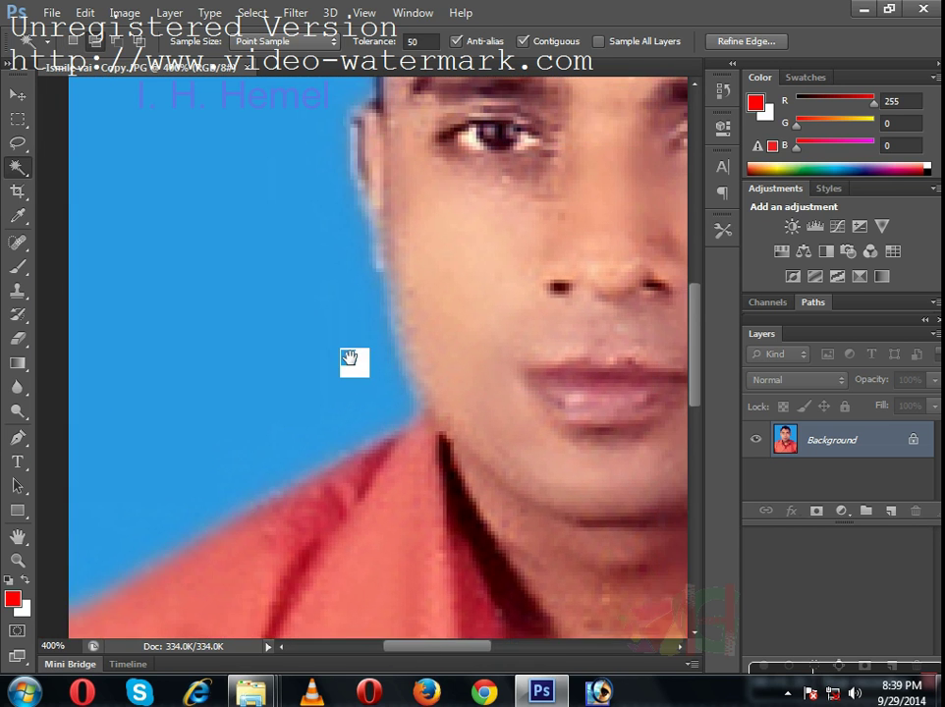
{"action": "mouse_move", "coordinate": [445, 273]}
{"action": "left_mouse_down"}
{"action": "mouse_move", "coordinate": [142, 390]}
{"action": "mouse_move", "coordinate": [213, 599]}
{"action": "left_mouse_up"}
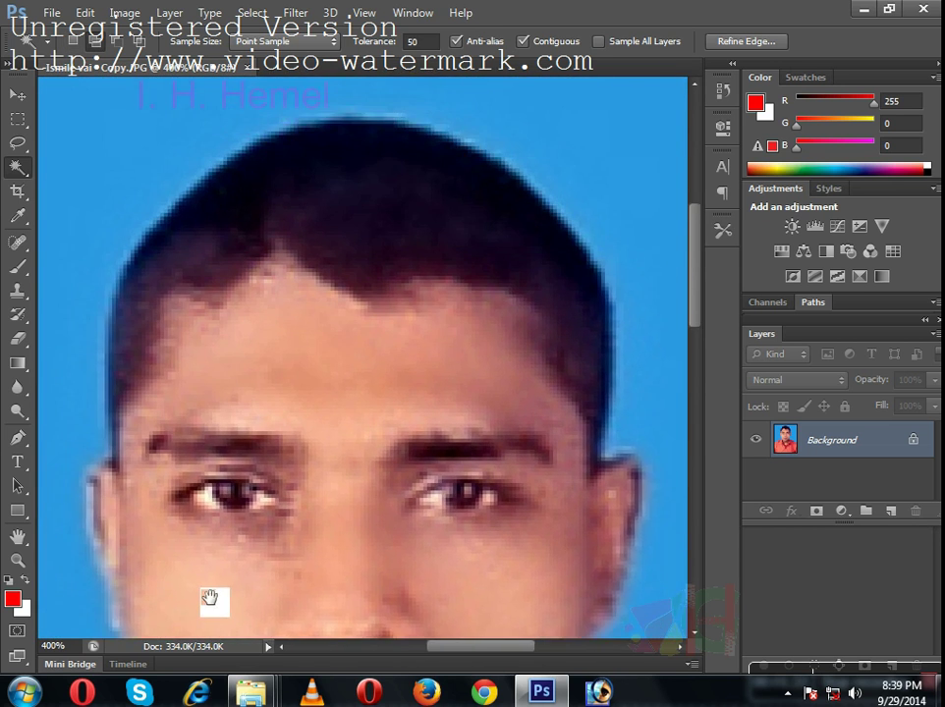
{"action": "left_click_drag", "start_coordinate": [274, 333], "coordinate": [305, 392]}
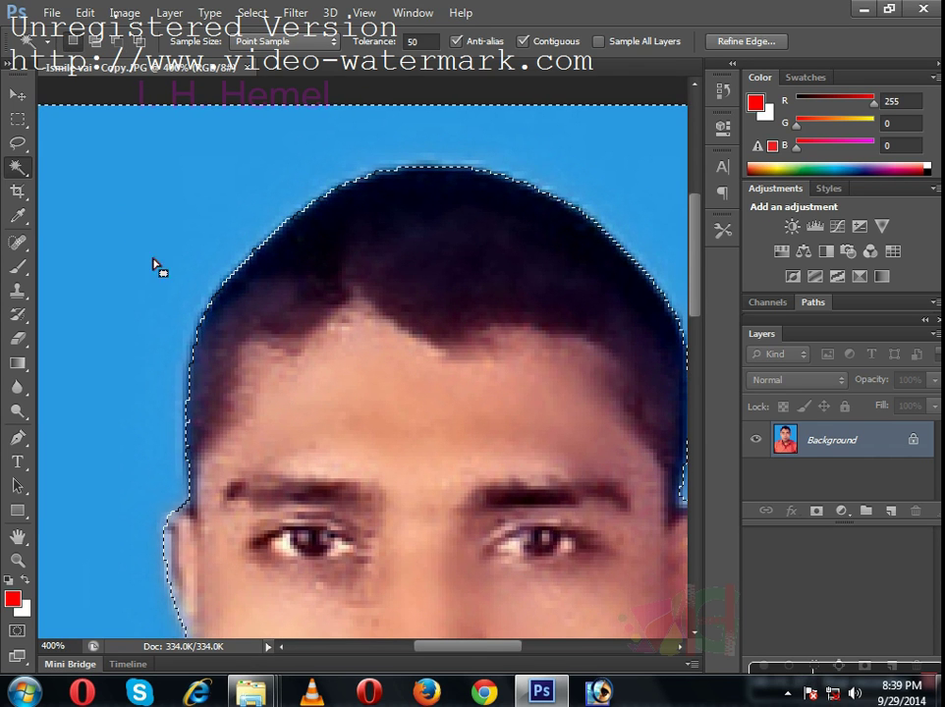
{"action": "left_click_drag", "start_coordinate": [212, 331], "coordinate": [297, 195]}
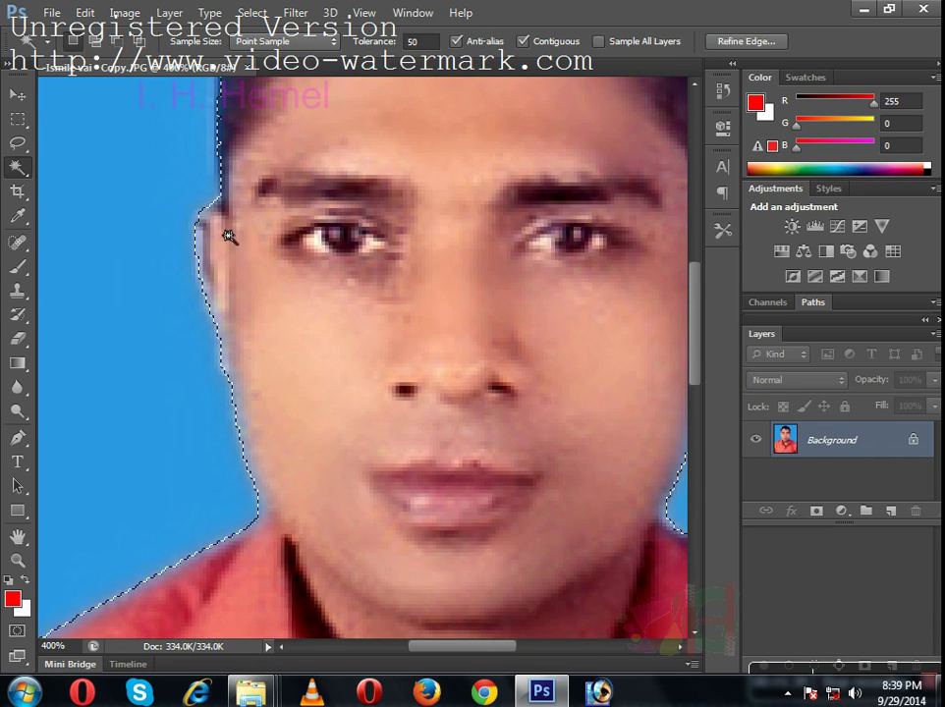
{"action": "left_click_drag", "start_coordinate": [390, 276], "coordinate": [168, 249]}
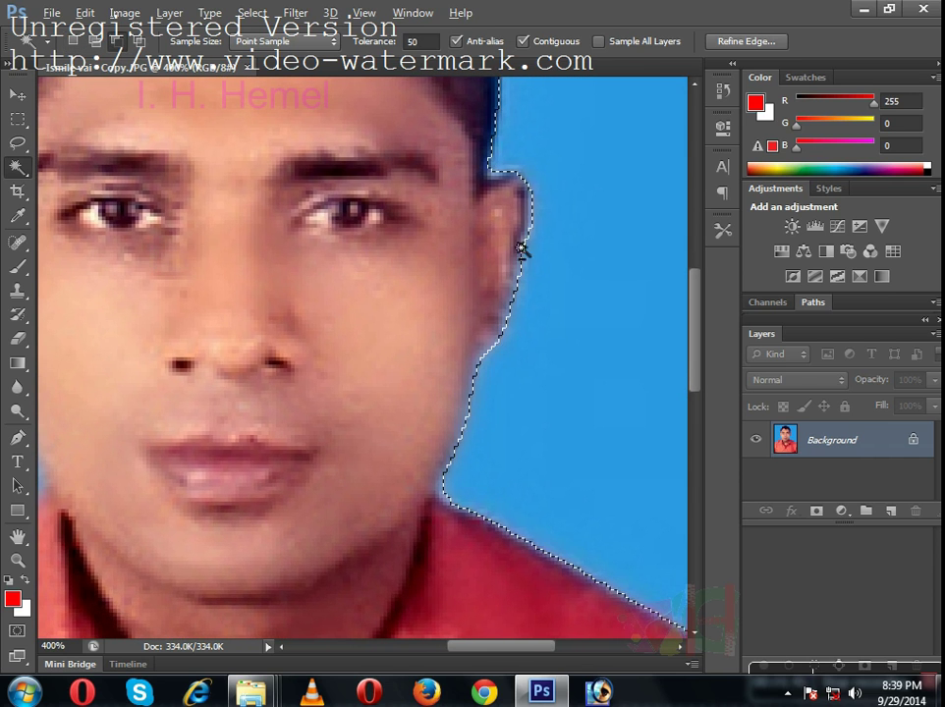
{"action": "key", "text": "ctrl+minus"}
{"action": "key", "text": "ctrl+minus"}
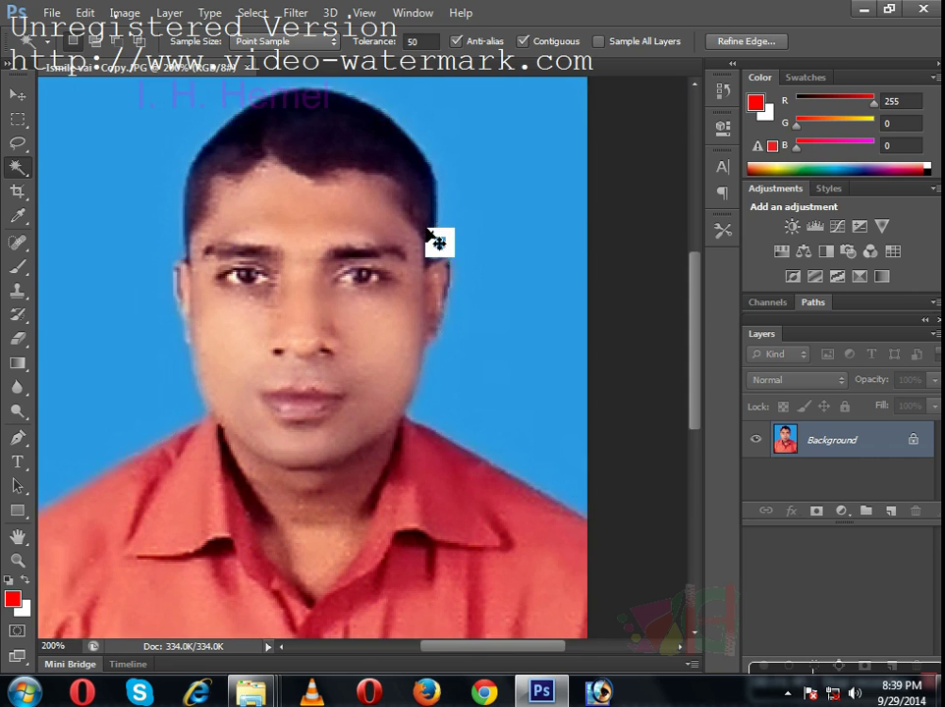
{"action": "key", "text": "ctrl+minus"}
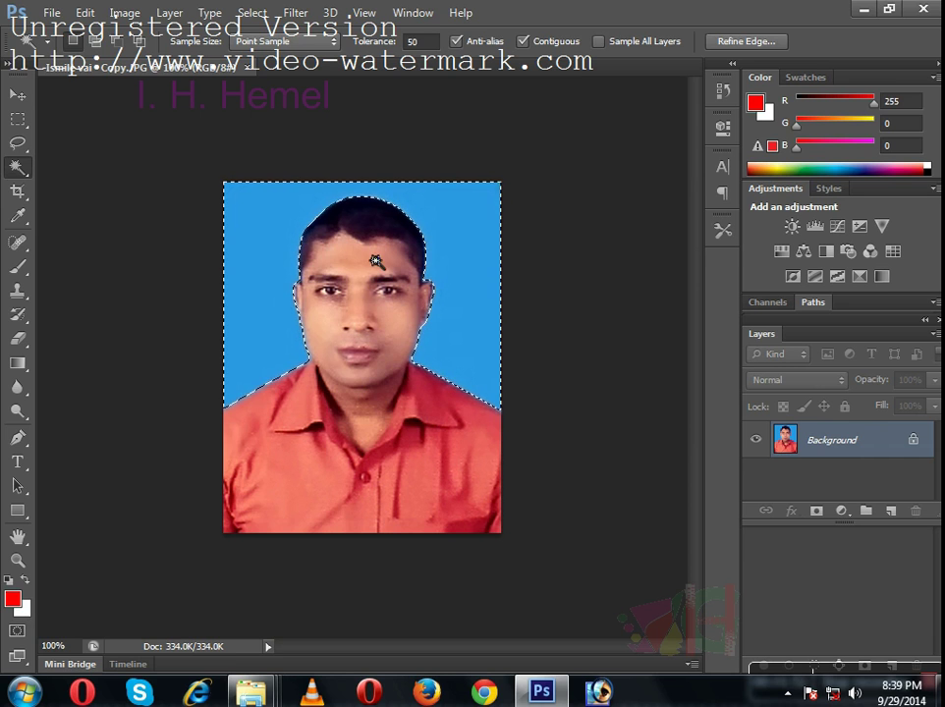
Step: Fill the selected background with the red foreground colour and undo the fill
{"action": "key", "text": "super"}
{"action": "left_click", "coordinate": [577, 15]}
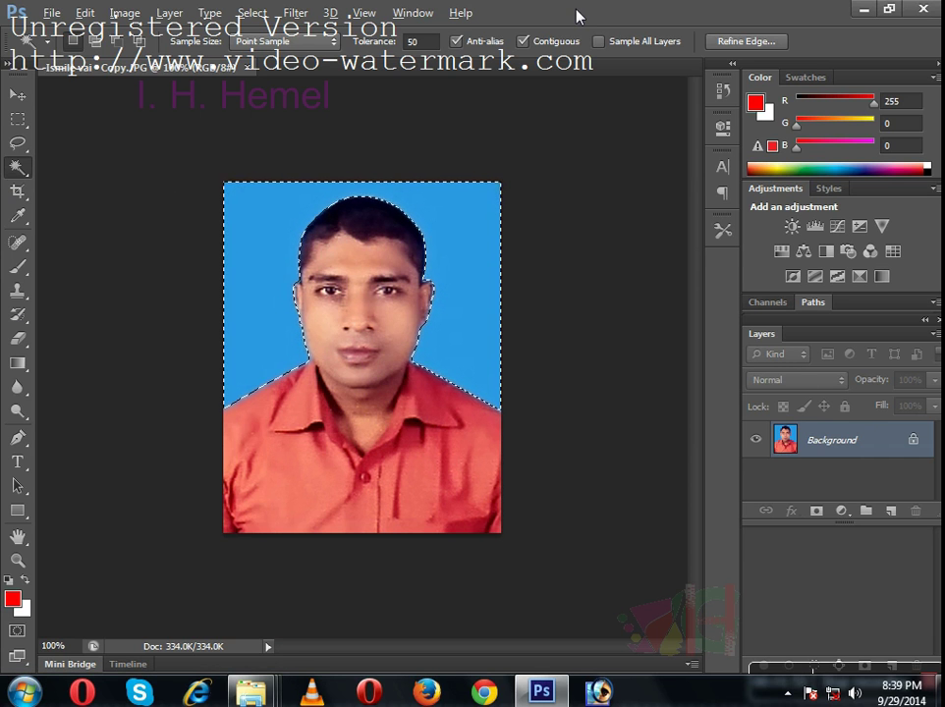
{"action": "key", "text": "alt+BackSpace"}
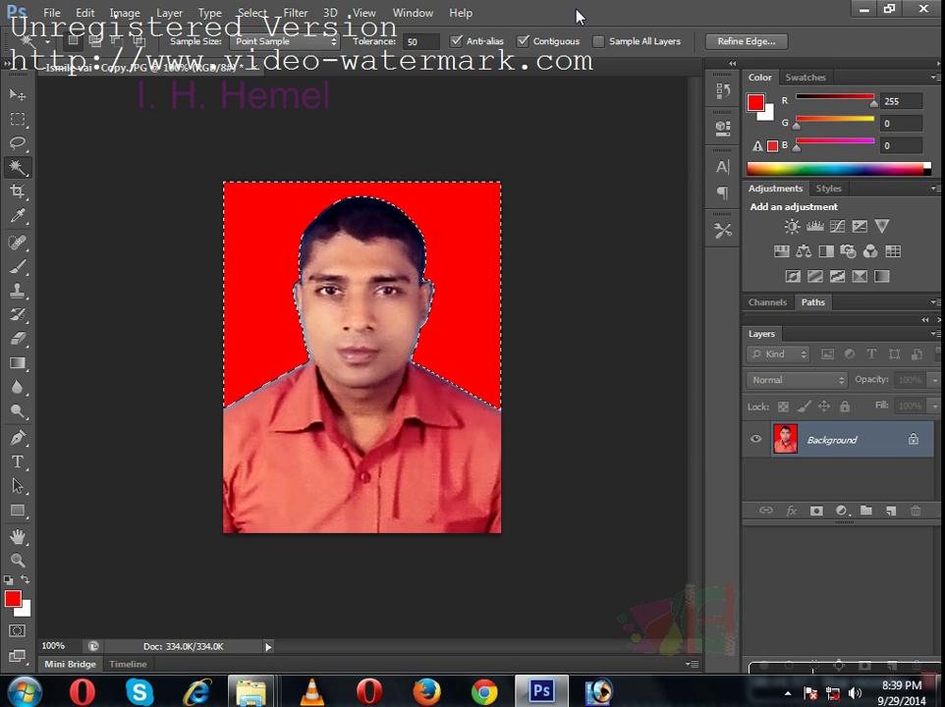
{"action": "key", "text": "ctrl+z"}
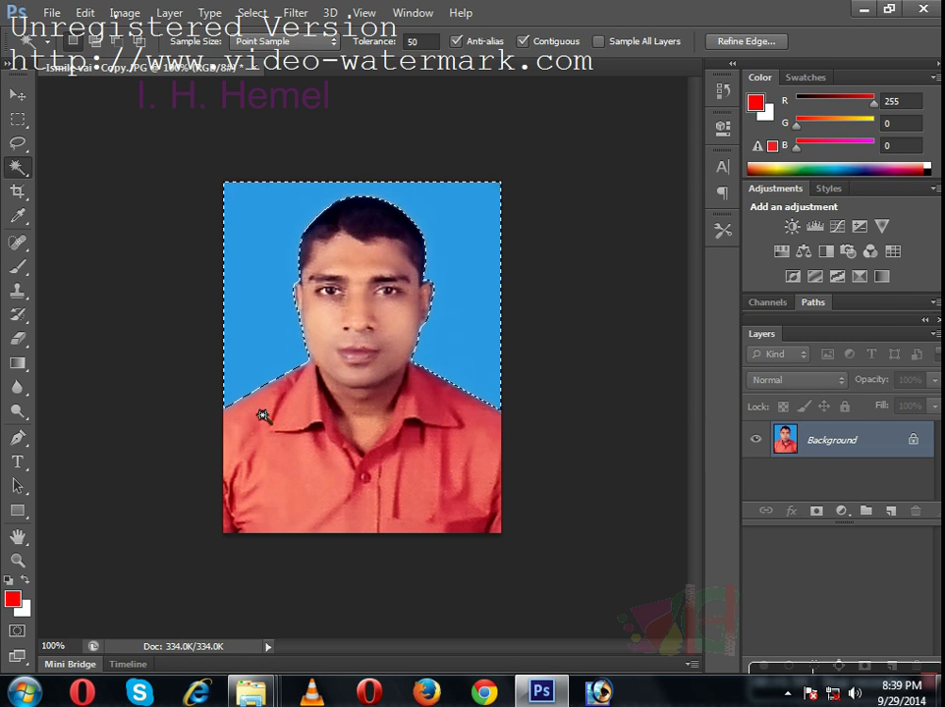
Step: Set the foreground colour to green 1c8308
{"action": "left_click", "coordinate": [13, 598]}
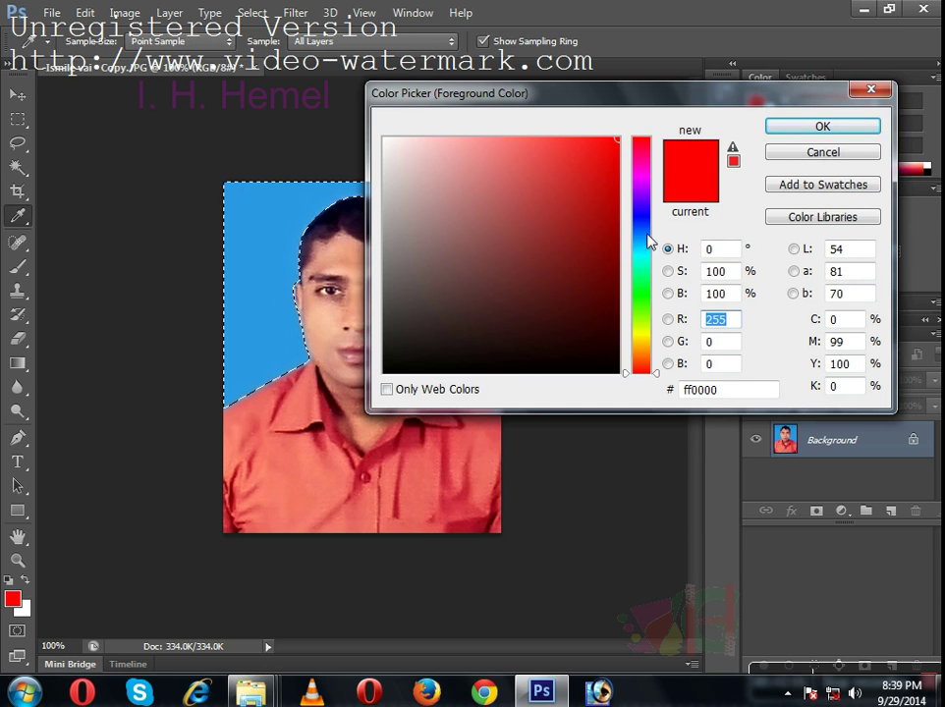
{"action": "left_click", "coordinate": [643, 301]}
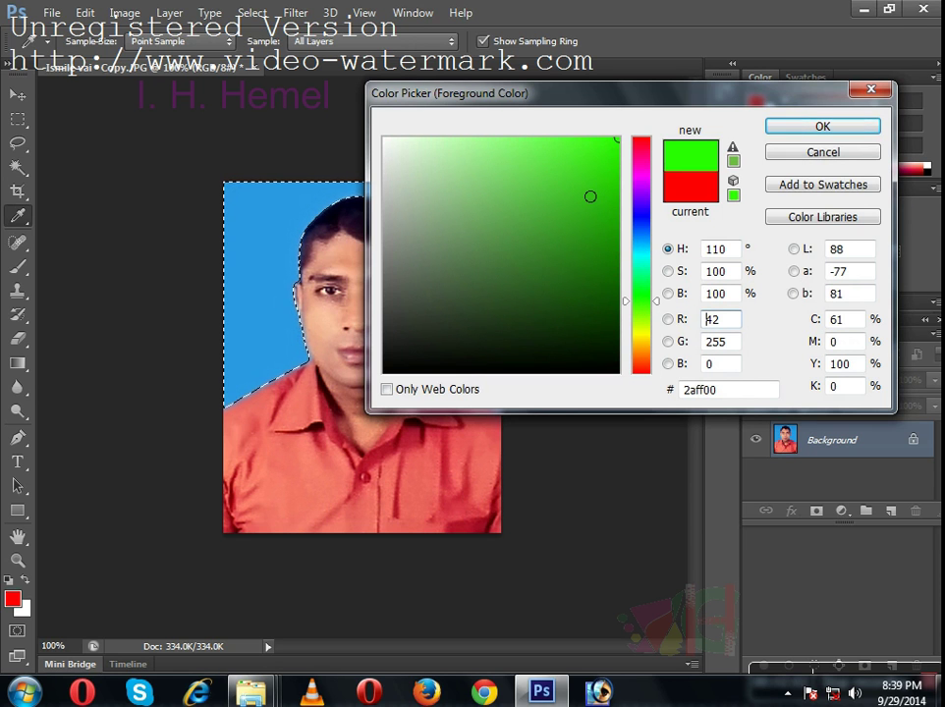
{"action": "left_click", "coordinate": [605, 252]}
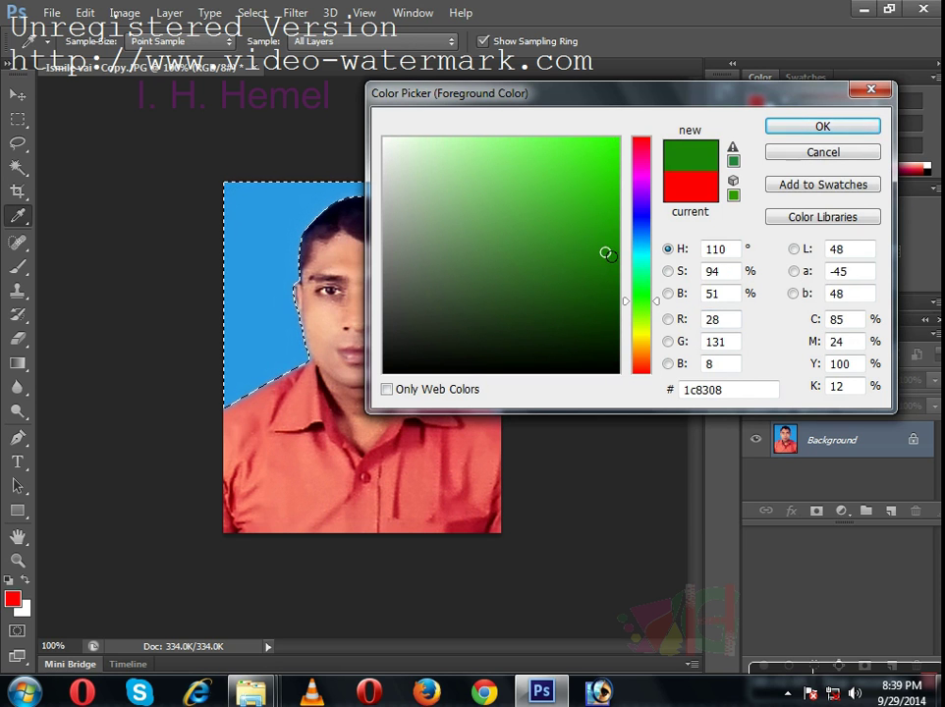
{"action": "key", "text": "Return"}
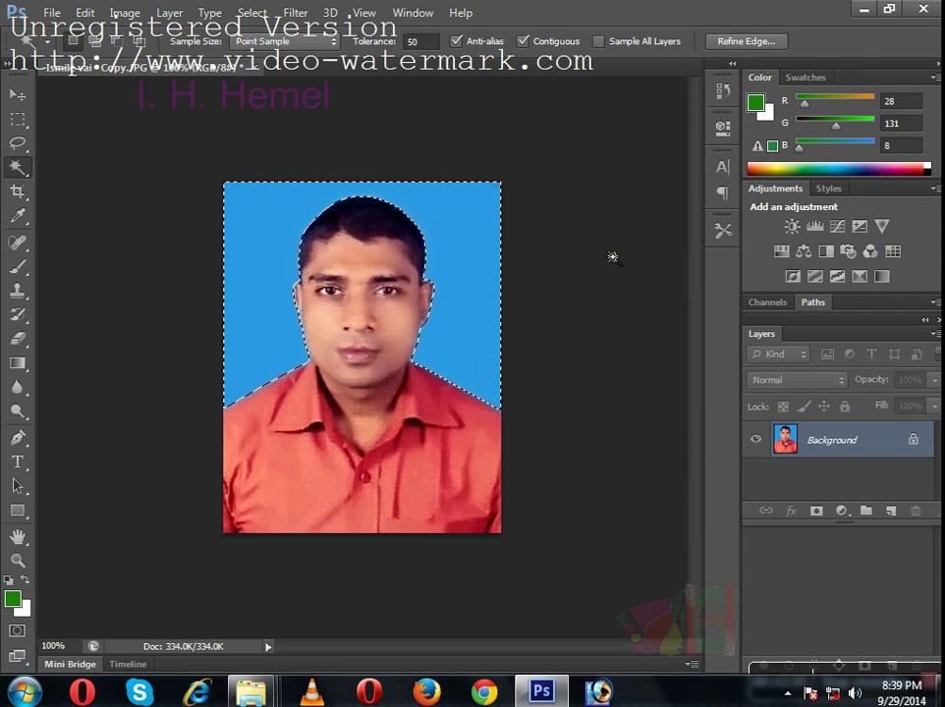
Step: Set the foreground colour to dark olive green, RGB 69, 103, 2, and fill the selected background with it
{"action": "left_click", "coordinate": [12, 598]}
{"action": "left_click", "coordinate": [610, 248]}
{"action": "mouse_move", "coordinate": [640, 302]}
{"action": "left_mouse_down"}
{"action": "mouse_move", "coordinate": [641, 341]}
{"action": "mouse_move", "coordinate": [641, 274]}
{"action": "mouse_move", "coordinate": [644, 331]}
{"action": "mouse_move", "coordinate": [641, 320]}
{"action": "left_mouse_up"}
{"action": "left_click", "coordinate": [614, 278]}
{"action": "key", "text": "Return"}
{"action": "key", "text": "alt+BackSpace"}
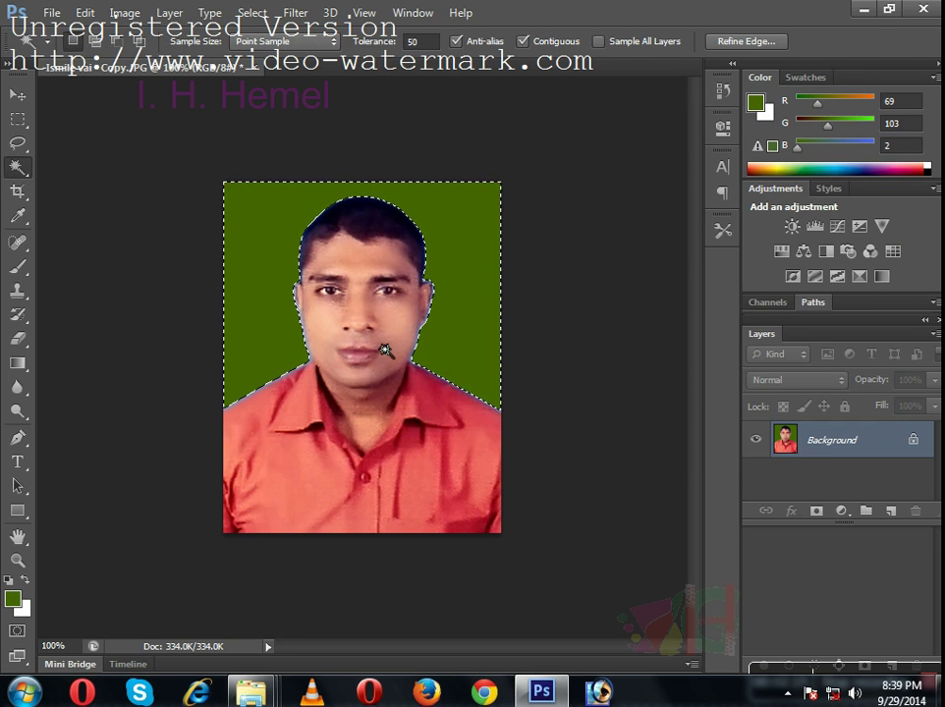
Step: Undo the green fill, try filling the background with white, and undo that fill to restore the blue background
{"action": "key", "text": "ctrl+z"}
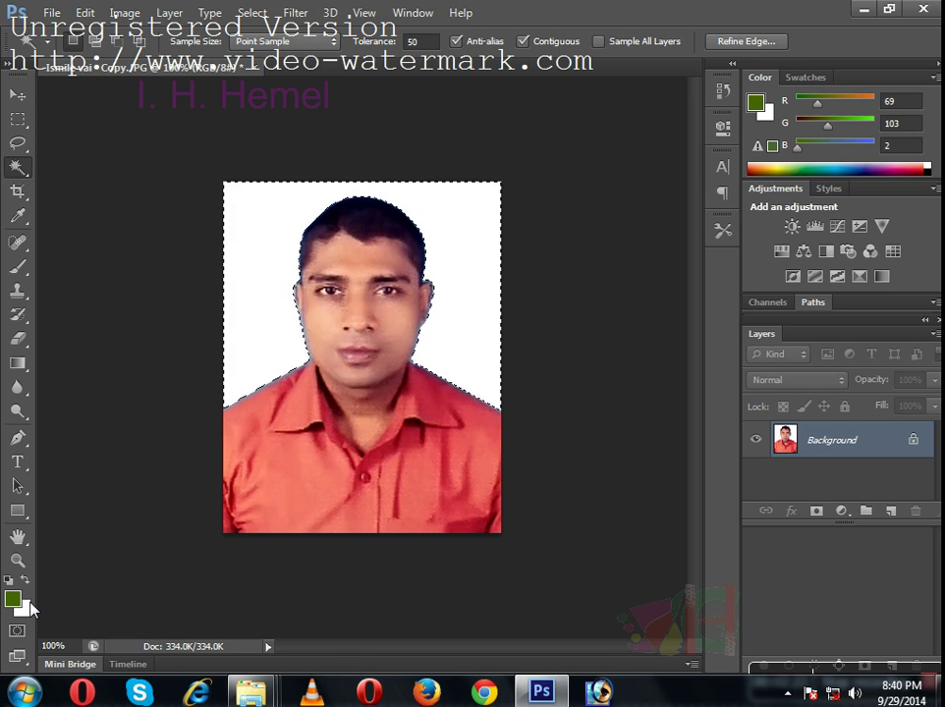
{"action": "key", "text": "ctrl+z"}
{"action": "key", "text": "ctrl+z"}
{"action": "key", "text": "ctrl+z"}
{"action": "key", "text": "ctrl+z"}
{"action": "key", "text": "ctrl+z"}
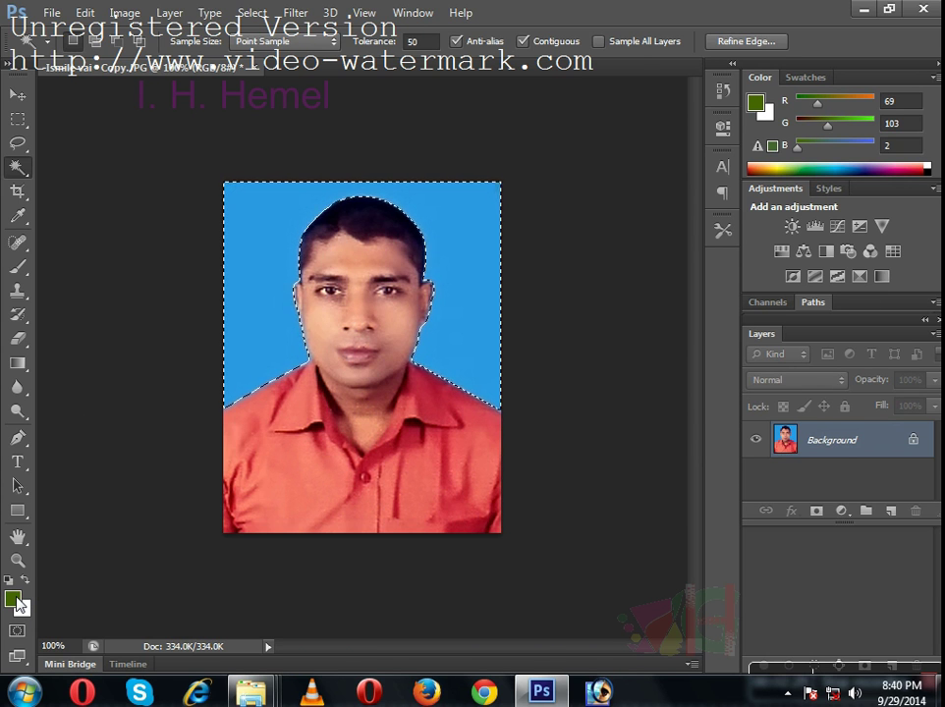
Step: Add the unselected blue beside the man's jaw to the background selection with the Magic Wand
{"action": "key", "text": "ctrl+plus"}
{"action": "key", "text": "ctrl+plus"}
{"action": "left_click_drag", "start_coordinate": [615, 337], "coordinate": [580, 370]}
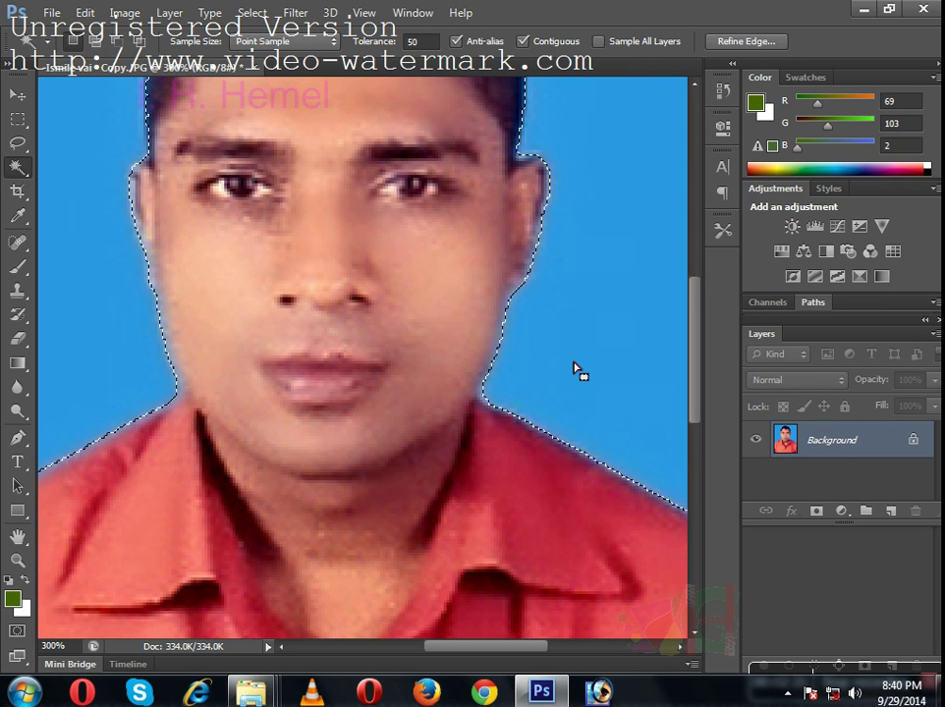
{"action": "left_click", "coordinate": [514, 329], "text": "shift"}
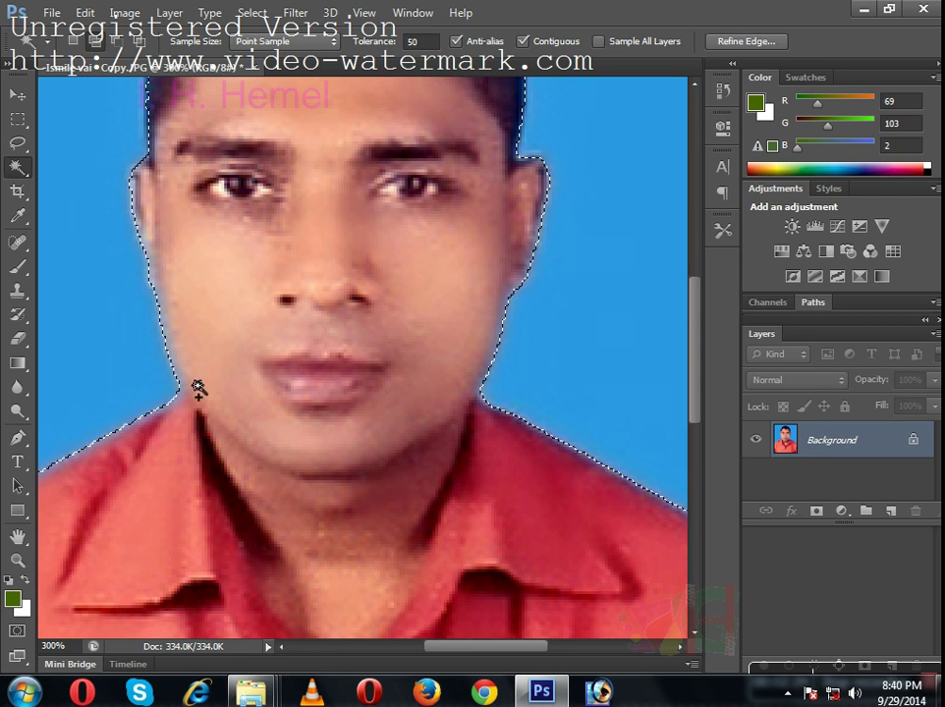
{"action": "key", "text": "ctrl+minus"}
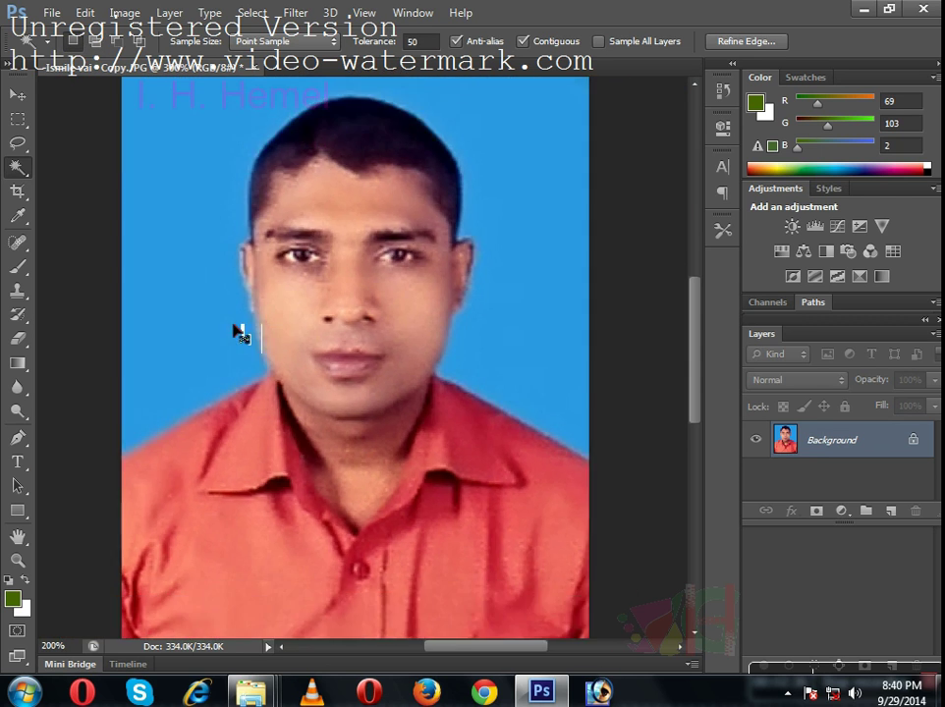
{"action": "key", "text": "ctrl+minus"}
Step: Convert the locked Background into a regular layer named Layer 0, with Normal mode and 100% opacity
{"action": "left_click_drag", "start_coordinate": [831, 444], "coordinate": [836, 452]}
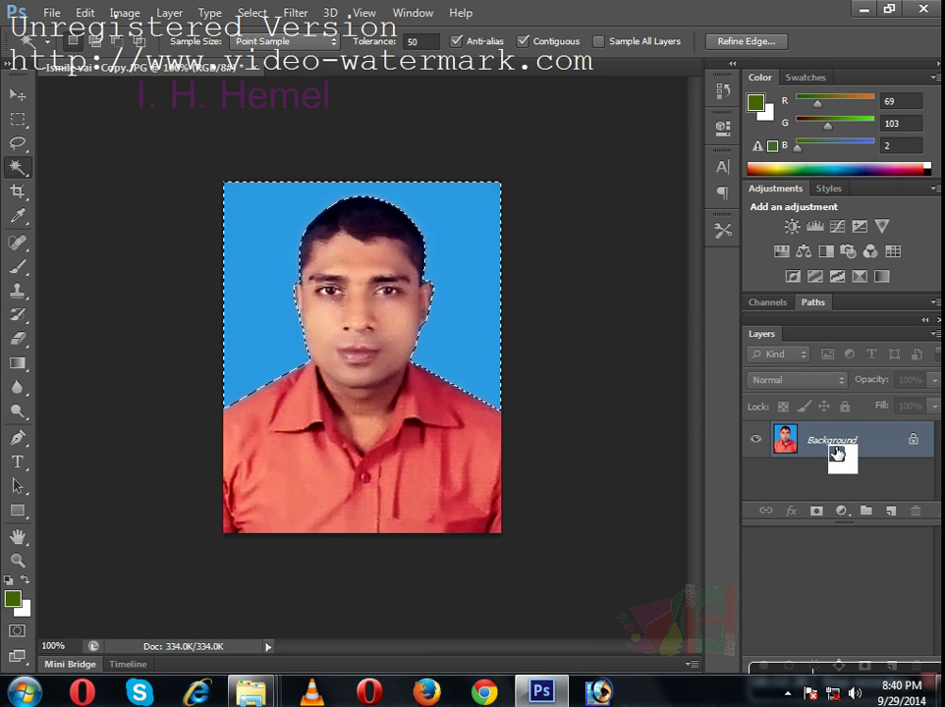
{"action": "double_click", "coordinate": [836, 452]}
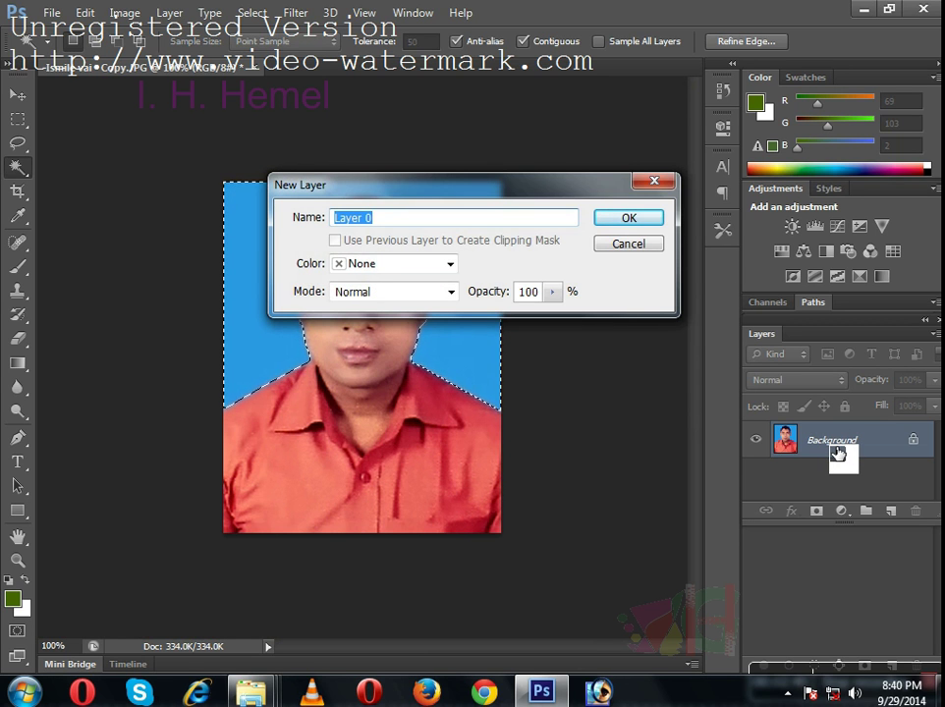
{"action": "key", "text": "Escape"}
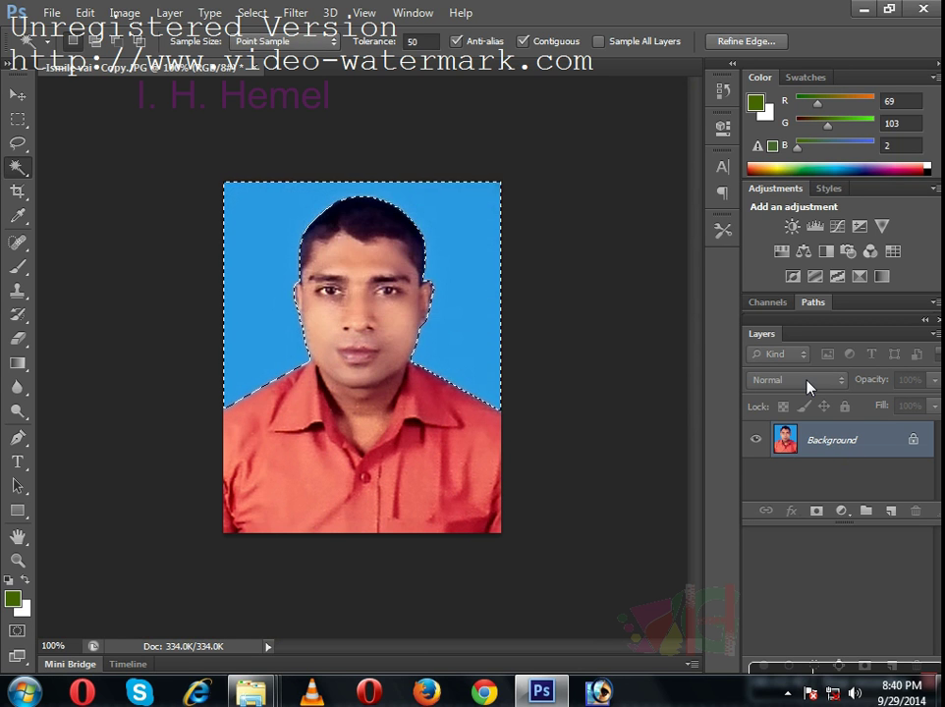
{"action": "key", "text": "ctrl+plus"}
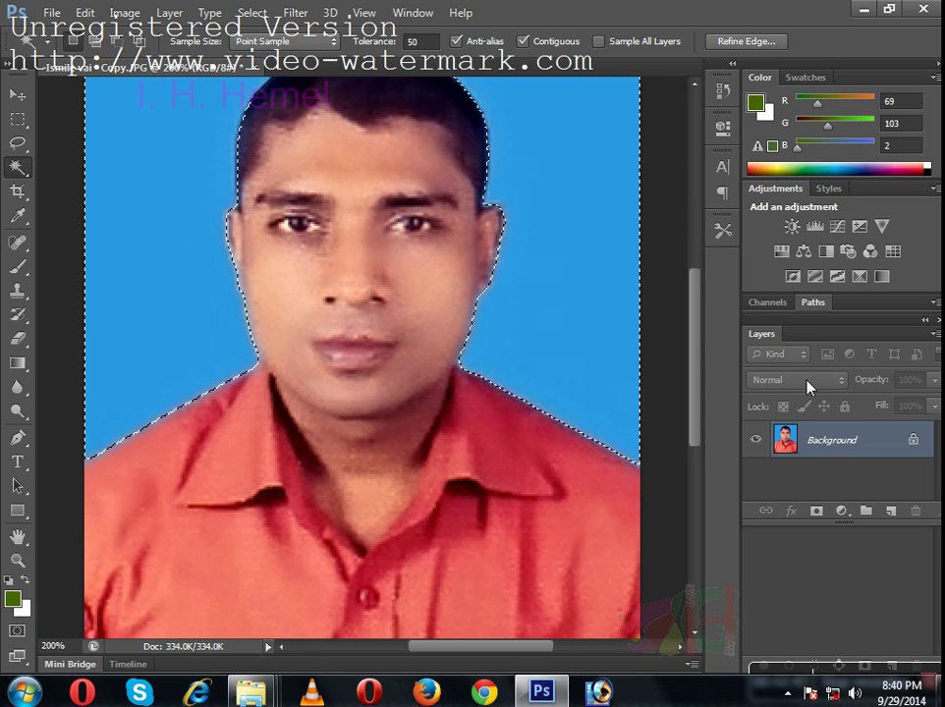
{"action": "double_click", "coordinate": [911, 454]}
{"action": "left_click", "coordinate": [628, 219]}
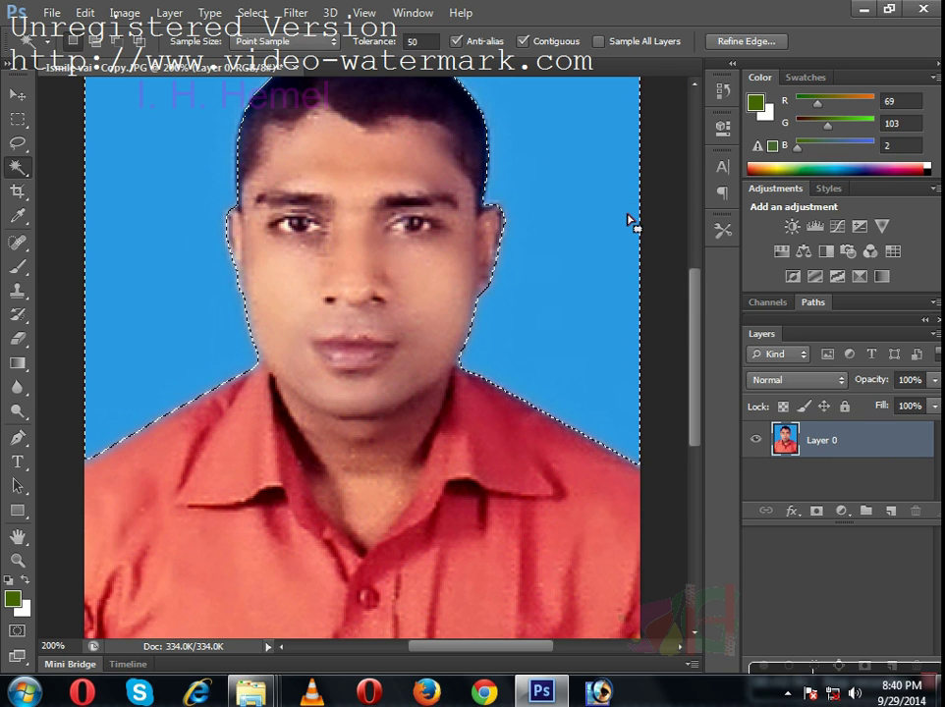
Step: Delete the selected blue background from the portrait layer and clear the selection
{"action": "key", "text": "ctrl+minus"}
{"action": "key", "text": "ctrl+plus"}
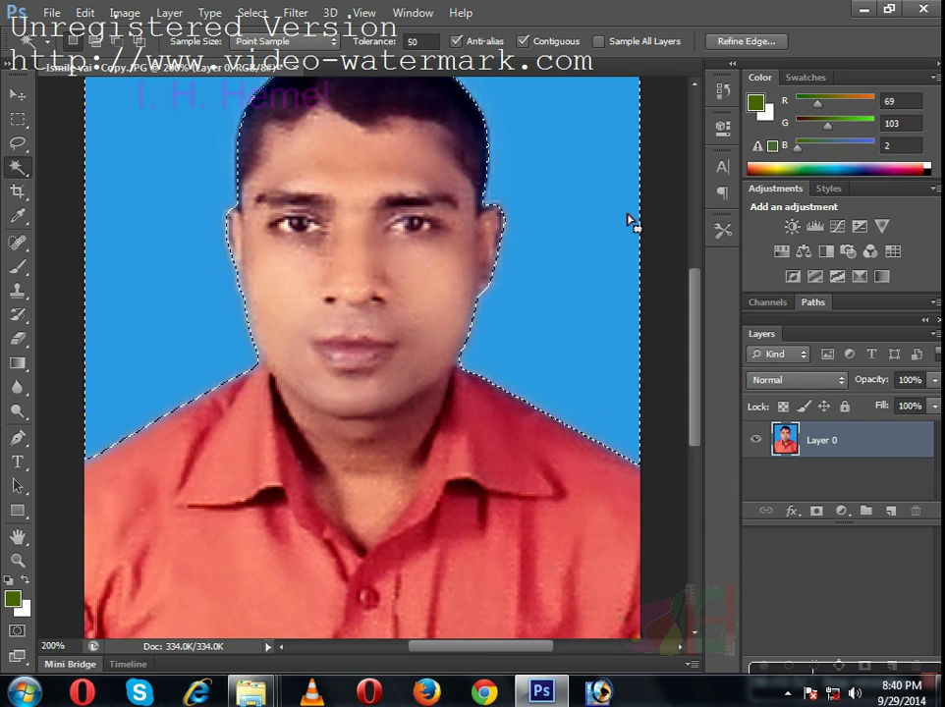
{"action": "key", "text": "Delete"}
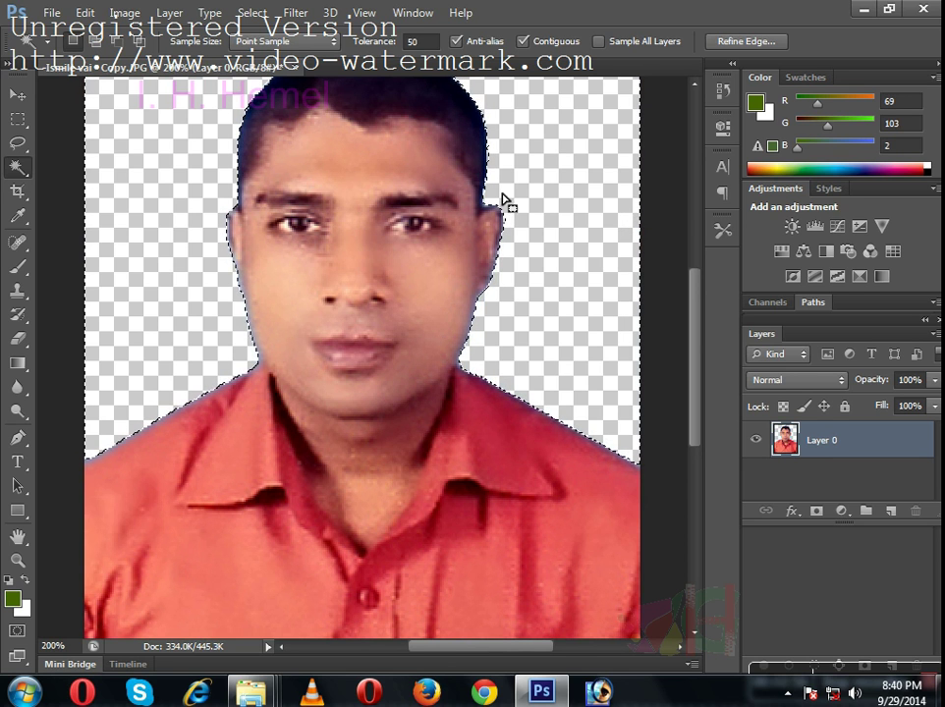
{"action": "left_click", "coordinate": [17, 118]}
{"action": "key", "text": "ctrl+d"}
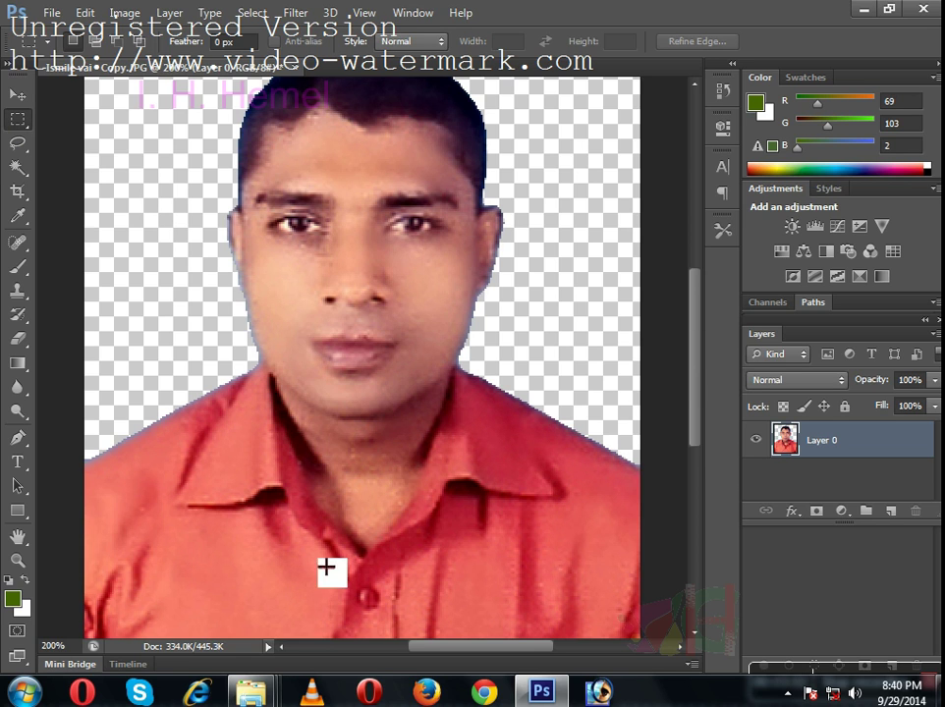
{"action": "mouse_move", "coordinate": [274, 696]}
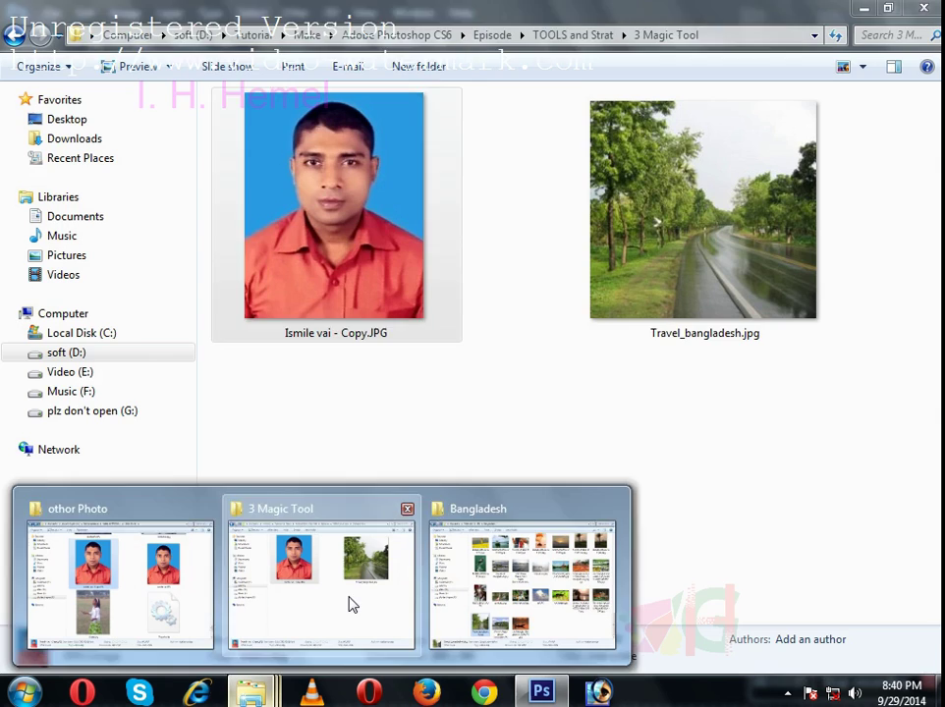
{"action": "left_click", "coordinate": [350, 603]}
{"action": "left_click", "coordinate": [660, 267]}
{"action": "left_click_drag", "start_coordinate": [616, 275], "coordinate": [521, 128]}
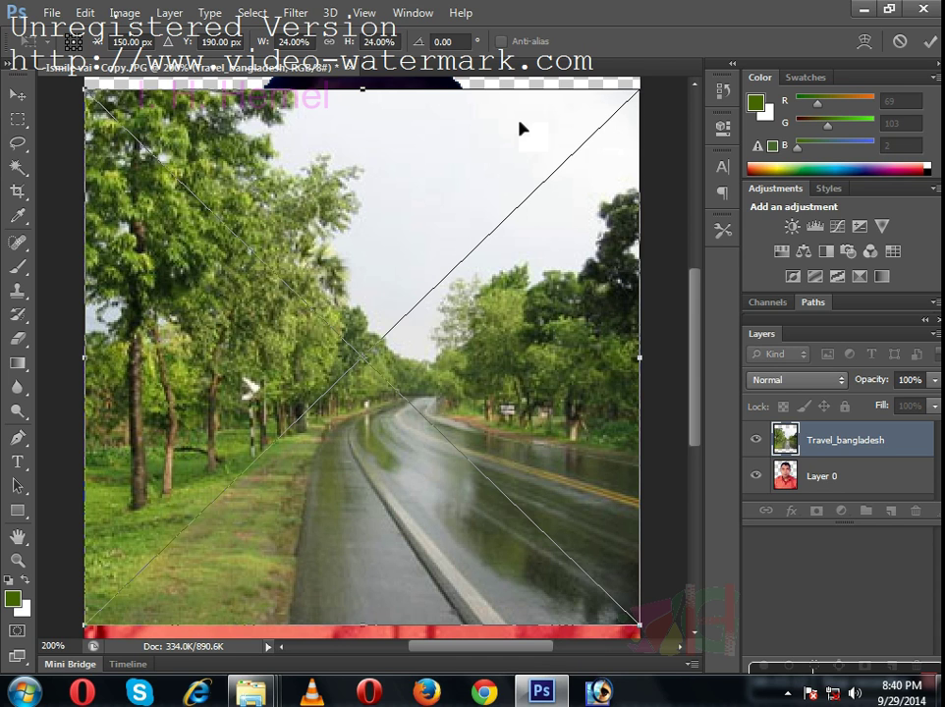
{"action": "key", "text": "Escape"}
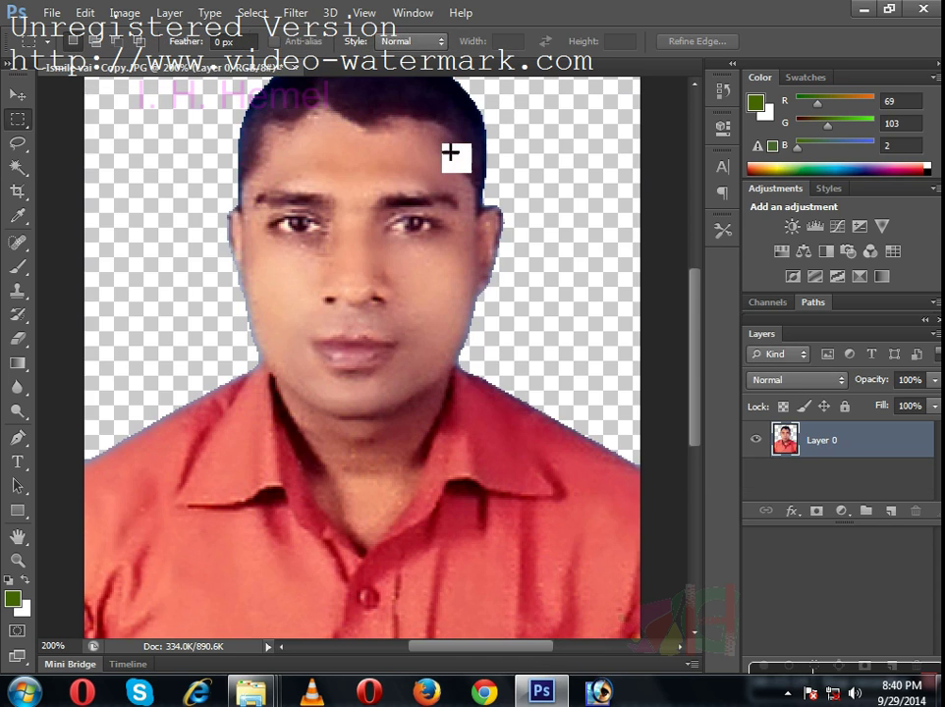
Step: Open Travel_bangladesh.jpg from its folder as a separate document alongside the portrait
{"action": "mouse_move", "coordinate": [267, 695]}
{"action": "left_click", "coordinate": [599, 592]}
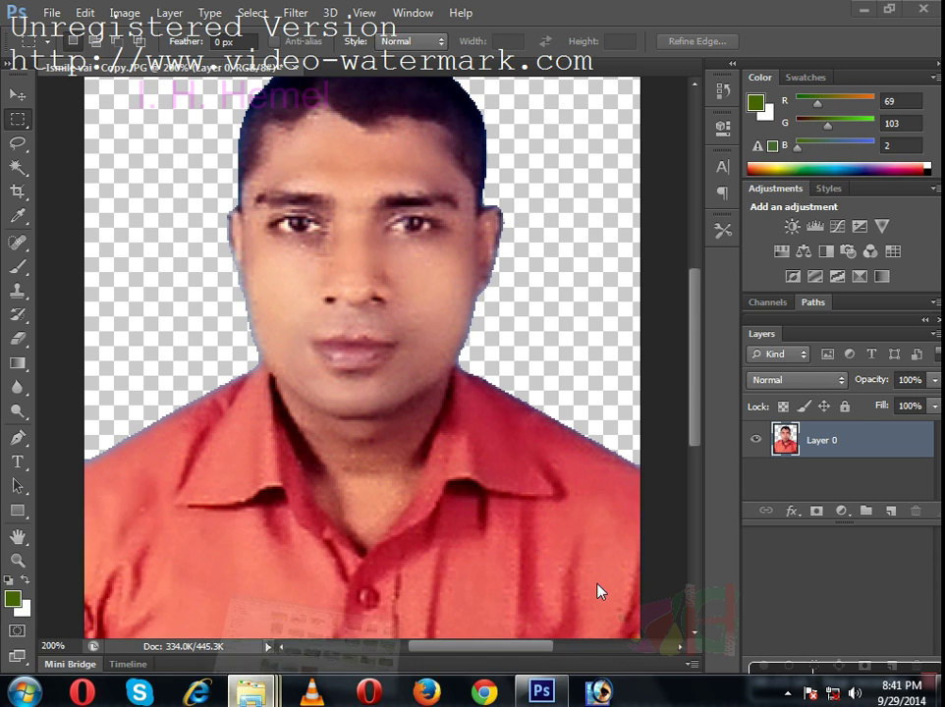
{"action": "left_click_drag", "start_coordinate": [294, 569], "coordinate": [557, 513]}
{"action": "left_click_drag", "start_coordinate": [429, 126], "coordinate": [381, 68]}
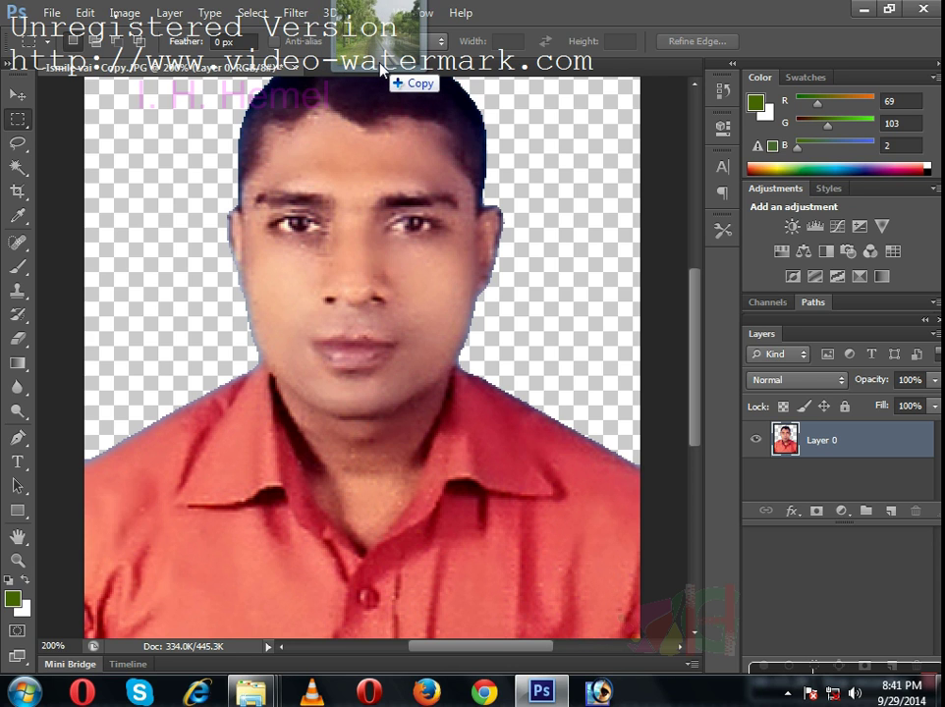
{"action": "left_click_drag", "start_coordinate": [381, 67], "coordinate": [361, 56]}
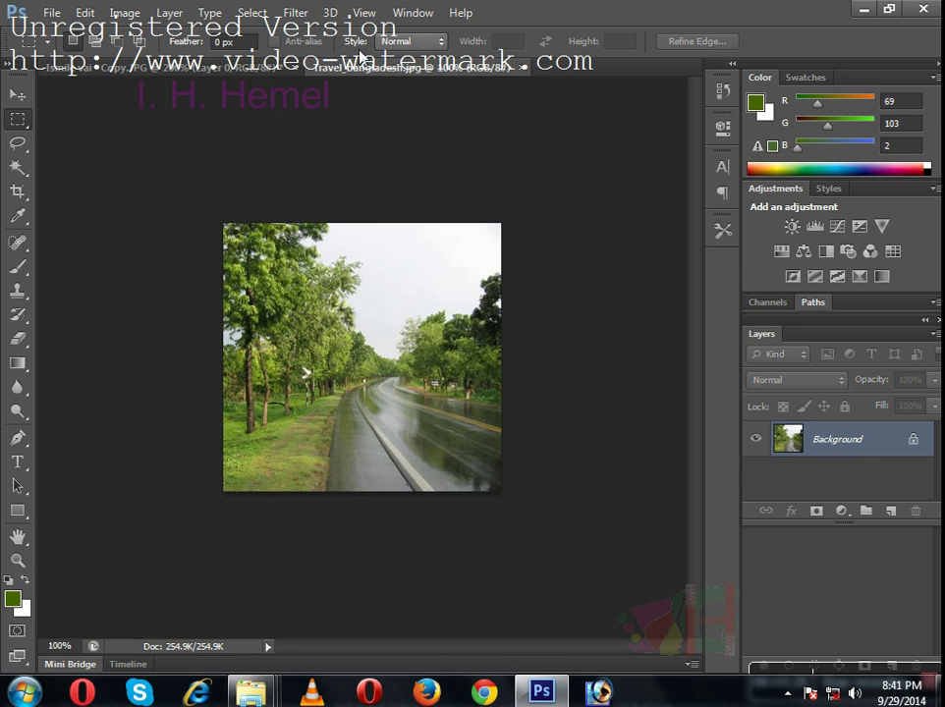
Step: Copy the entire Travel_bangladesh.jpg image and paste it into the portrait document as a new layer
{"action": "left_click", "coordinate": [224, 68]}
{"action": "left_click", "coordinate": [326, 68]}
{"action": "left_click", "coordinate": [243, 68]}
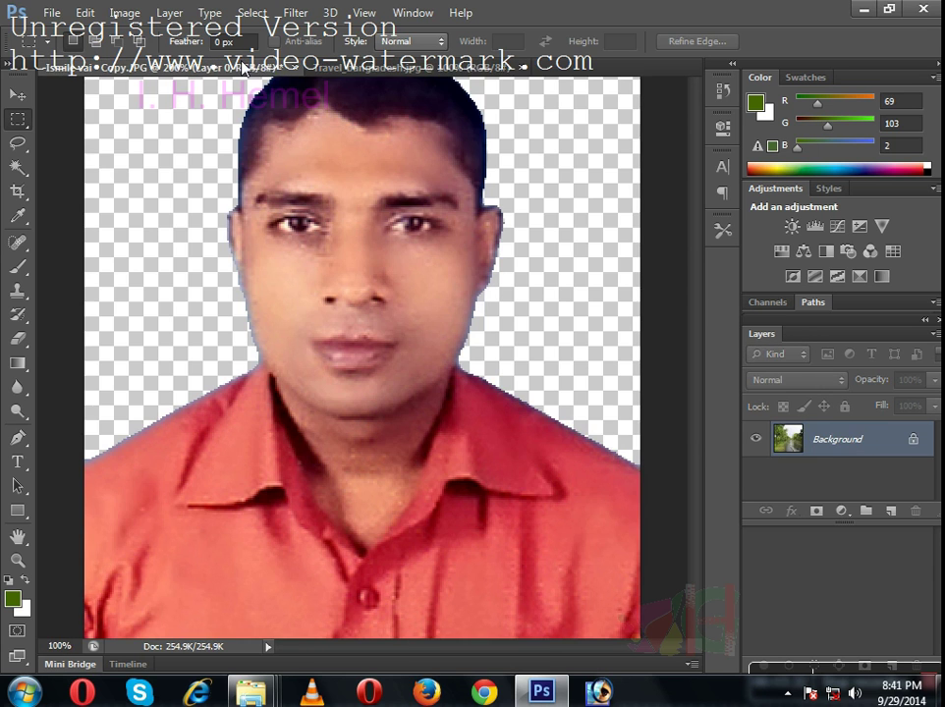
{"action": "left_click", "coordinate": [326, 68]}
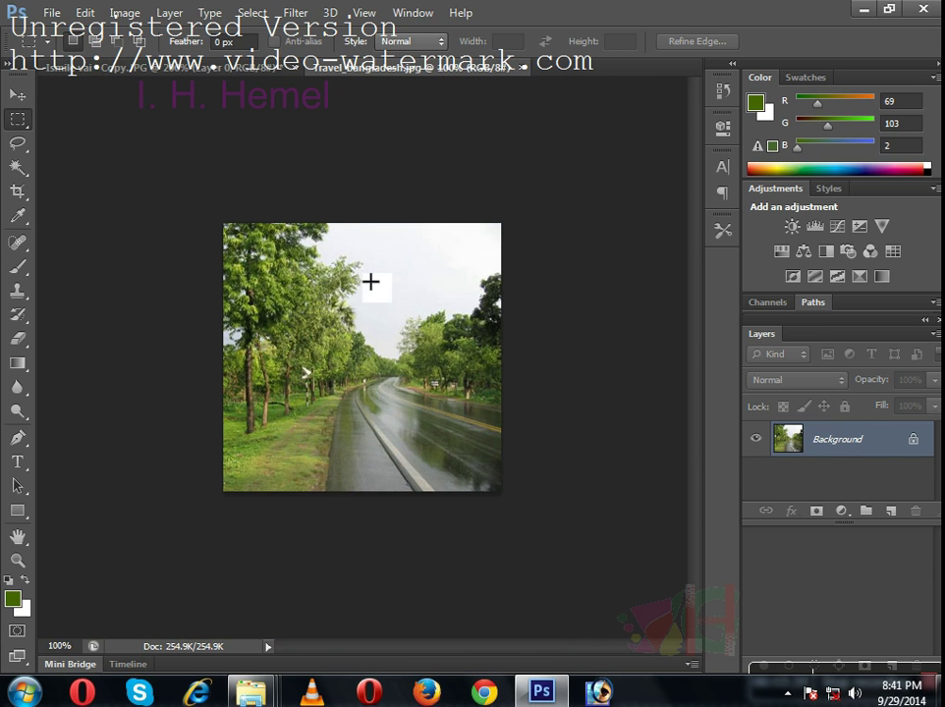
{"action": "key", "text": "ctrl+a"}
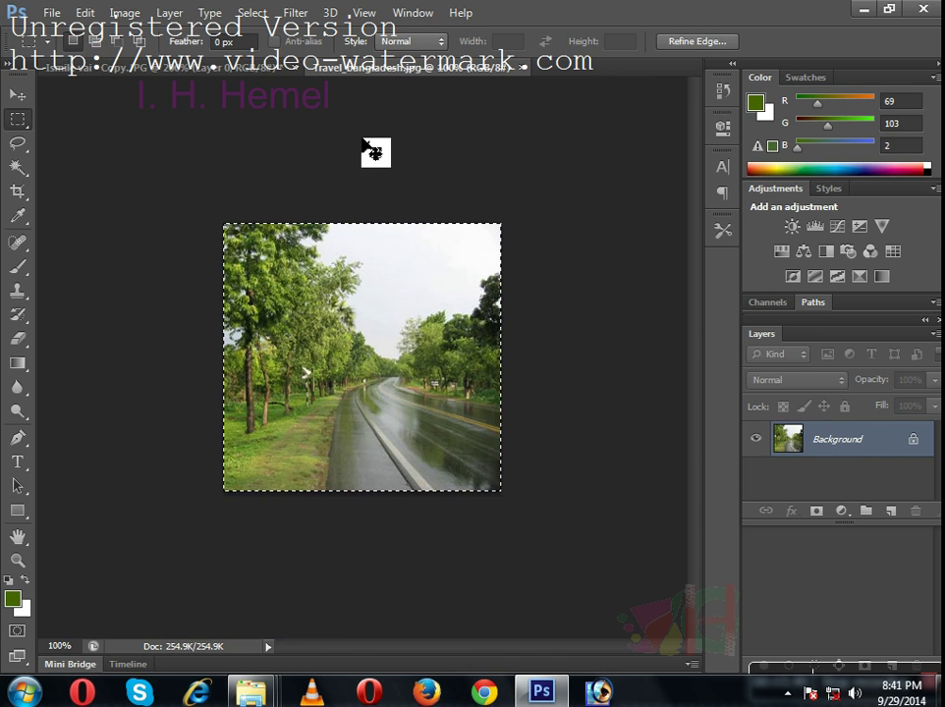
{"action": "left_click", "coordinate": [251, 75]}
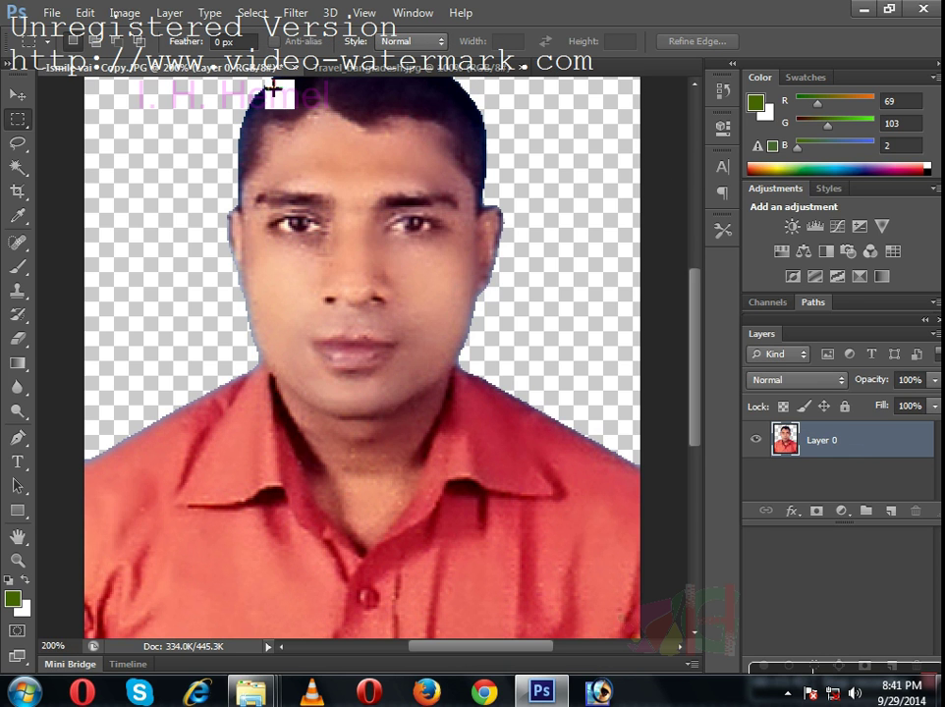
{"action": "key", "text": "ctrl+minus"}
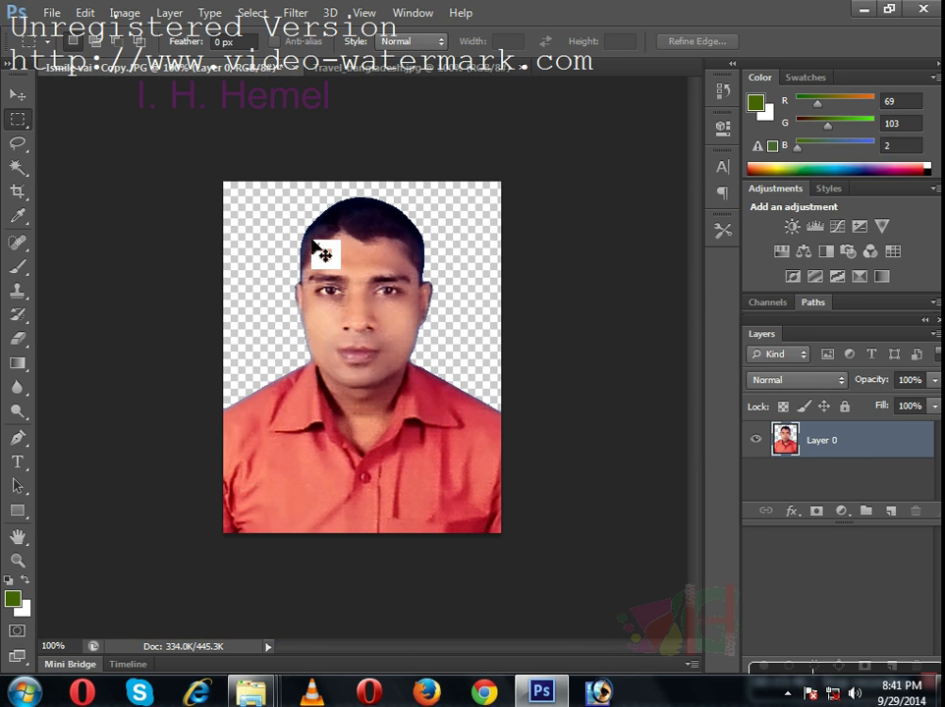
{"action": "key", "text": "ctrl+v"}
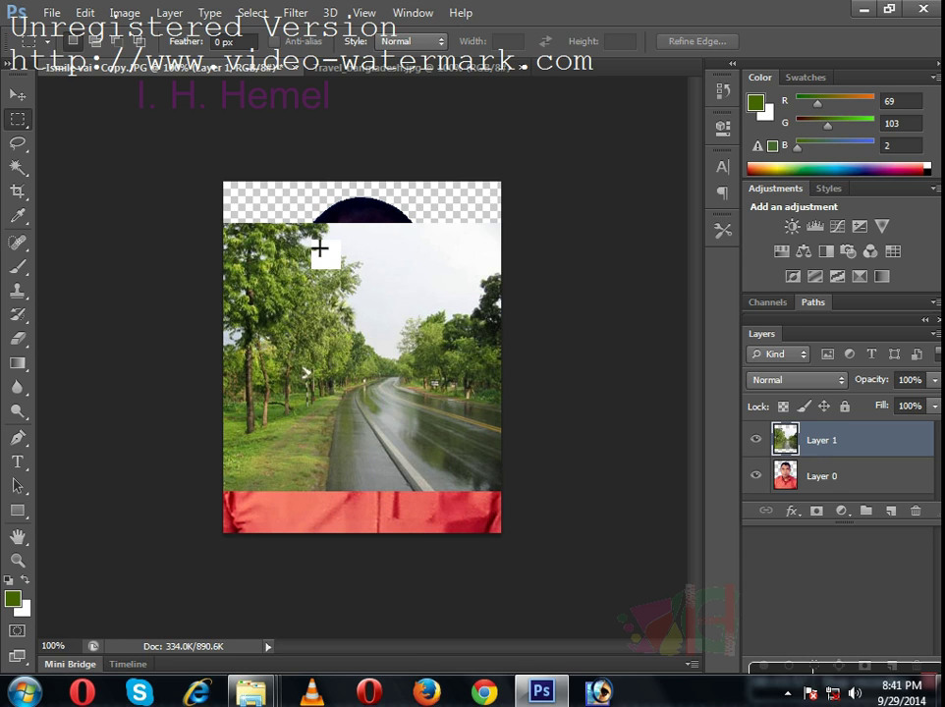
Step: Reorder the layers so that the road photo lies beneath the cut-out portrait
{"action": "left_click", "coordinate": [824, 483]}
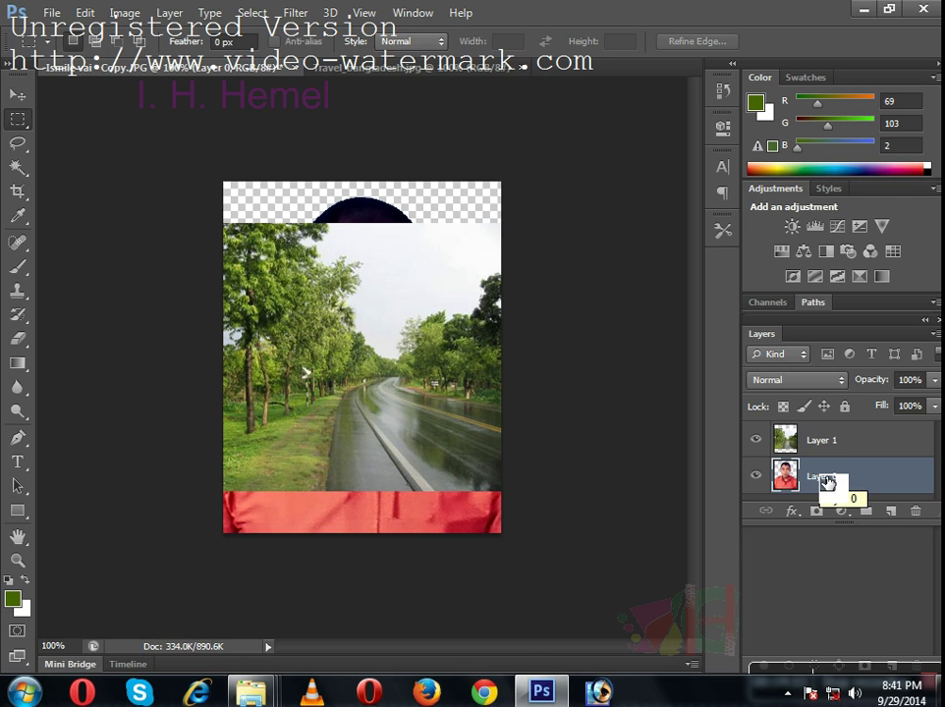
{"action": "mouse_move", "coordinate": [828, 482]}
{"action": "left_mouse_down"}
{"action": "mouse_move", "coordinate": [809, 441]}
{"action": "mouse_move", "coordinate": [820, 483]}
{"action": "left_mouse_up"}
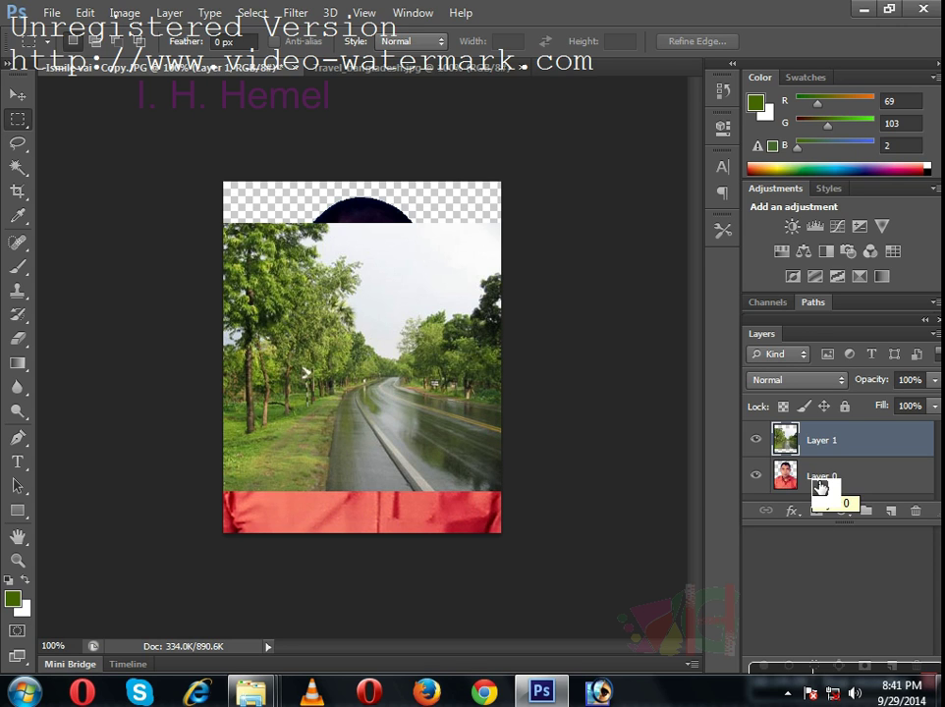
{"action": "mouse_move", "coordinate": [821, 485]}
{"action": "left_mouse_down"}
{"action": "mouse_move", "coordinate": [814, 450]}
{"action": "mouse_move", "coordinate": [827, 449]}
{"action": "mouse_move", "coordinate": [821, 502]}
{"action": "left_mouse_up"}
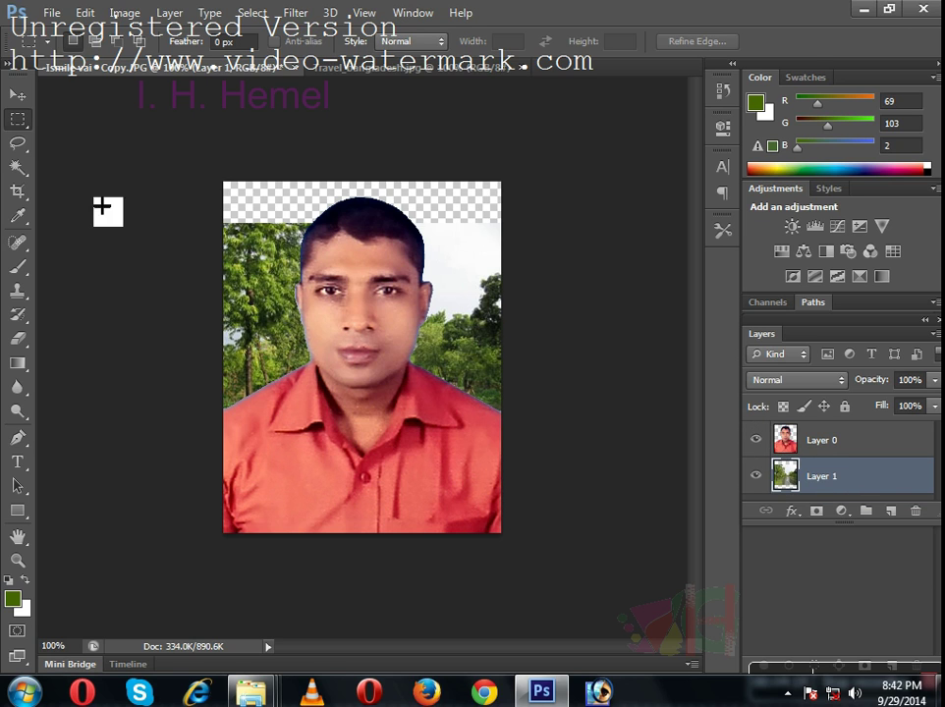
{"action": "left_click", "coordinate": [18, 95]}
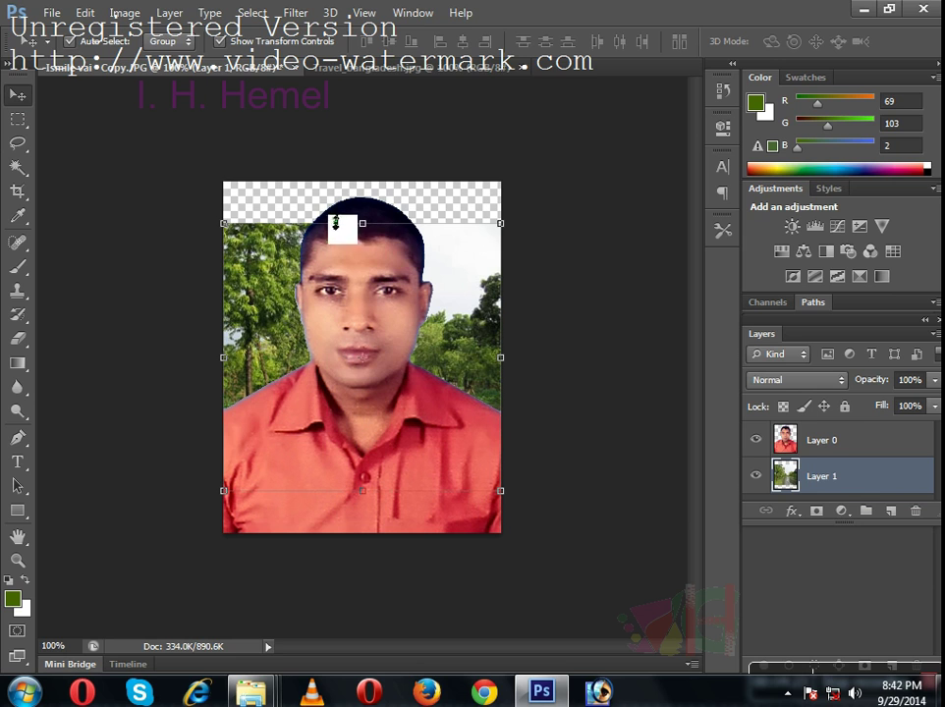
{"action": "left_click_drag", "start_coordinate": [372, 235], "coordinate": [364, 189]}
{"action": "key", "text": "Escape"}
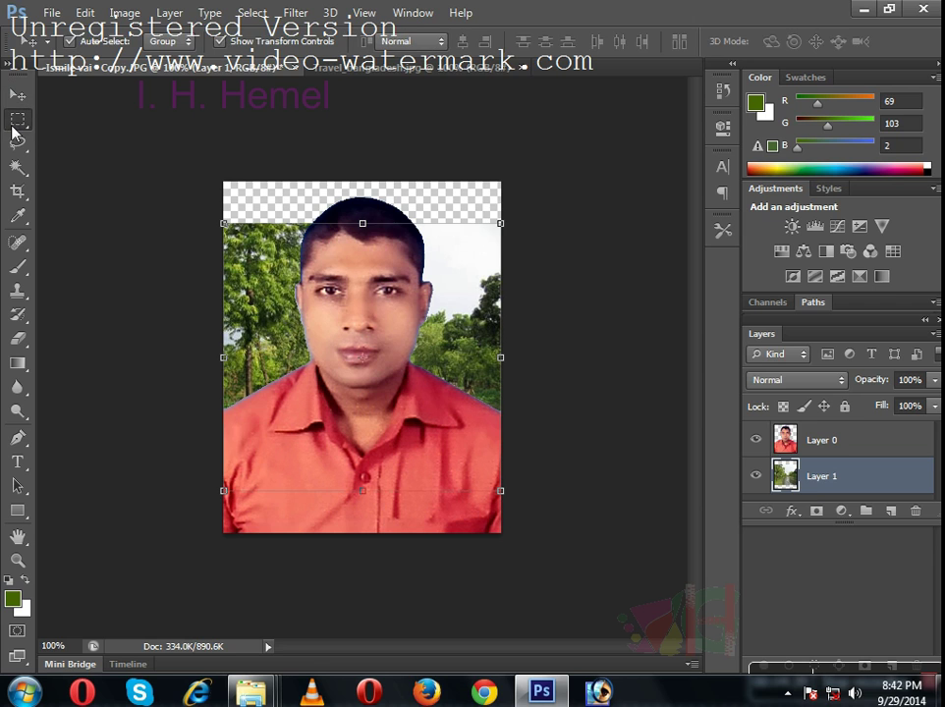
Step: Draw a rectangular selection across the shirt from the collar to the canvas's lower edge, and clear it
{"action": "left_click", "coordinate": [18, 119]}
{"action": "left_click_drag", "start_coordinate": [228, 413], "coordinate": [582, 569]}
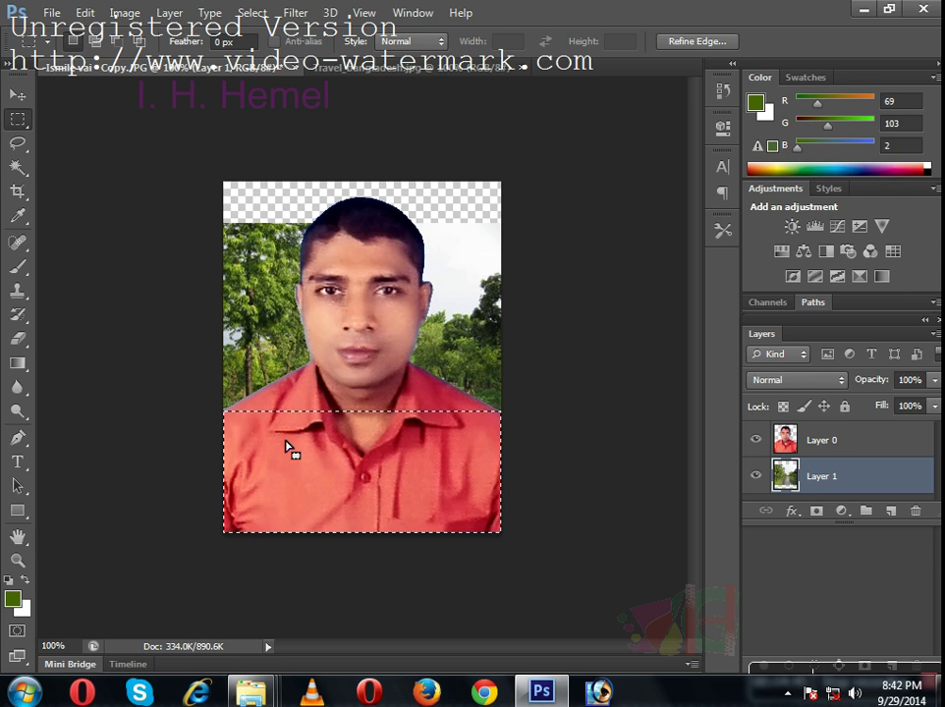
{"action": "left_click", "coordinate": [139, 274]}
Step: Move the road photo layer up to the canvas's upper edge and merge all visible layers into one
{"action": "left_click", "coordinate": [18, 94]}
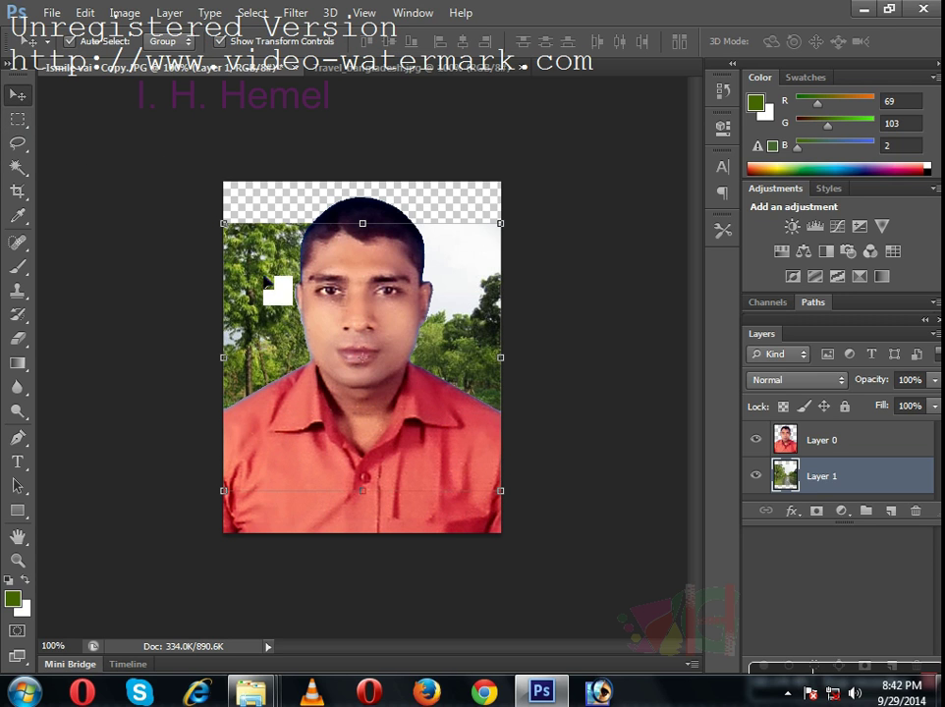
{"action": "left_click_drag", "start_coordinate": [265, 262], "coordinate": [263, 211]}
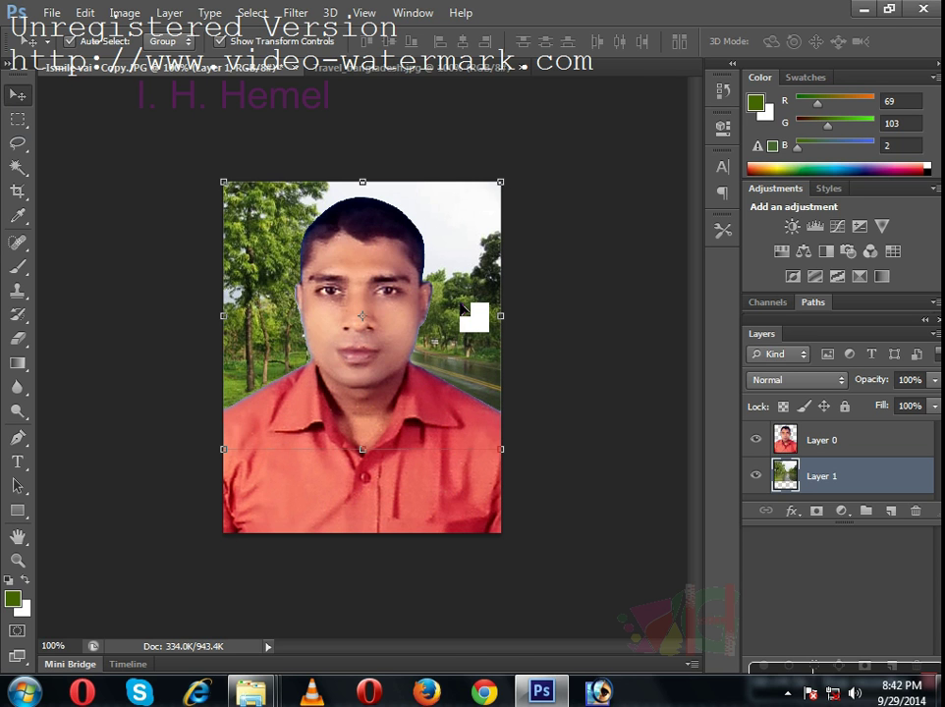
{"action": "key", "text": "ctrl+plus"}
{"action": "key", "text": "ctrl+plus"}
{"action": "key", "text": "ctrl+plus"}
{"action": "key", "text": "ctrl+plus"}
{"action": "key", "text": "ctrl+shift+e"}
{"action": "key", "text": "c"}
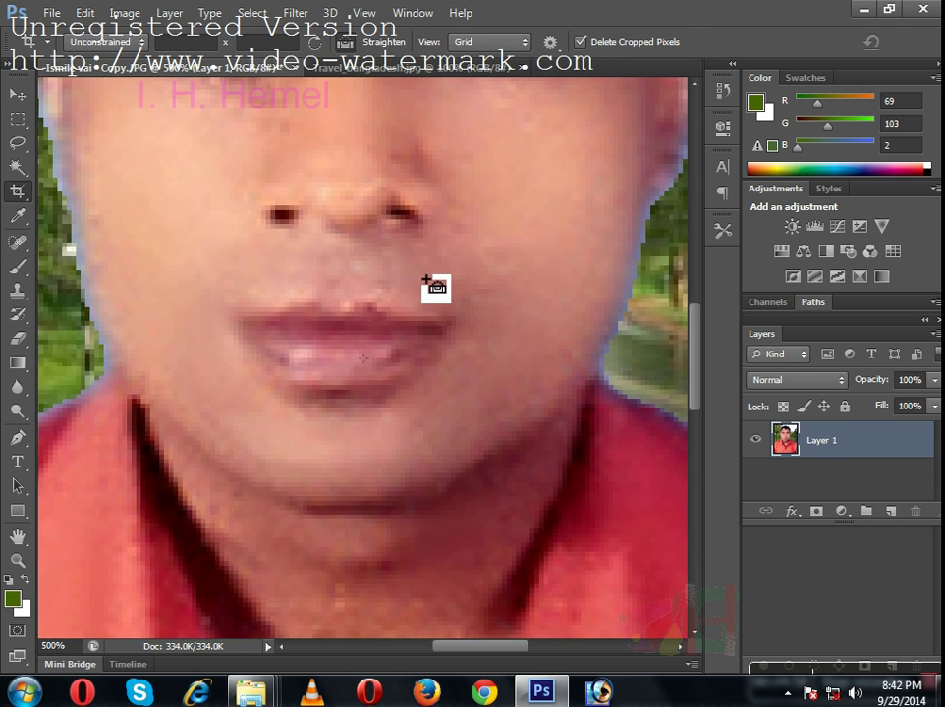
Step: Close the portrait without saving its changes, close the road photo and quit the program
{"action": "key", "text": "ctrl+minus"}
{"action": "key", "text": "ctrl+minus"}
{"action": "key", "text": "ctrl+minus"}
{"action": "key", "text": "ctrl+minus"}
{"action": "key", "text": "ctrl+w"}
{"action": "key", "text": "n"}
{"action": "key", "text": "j"}
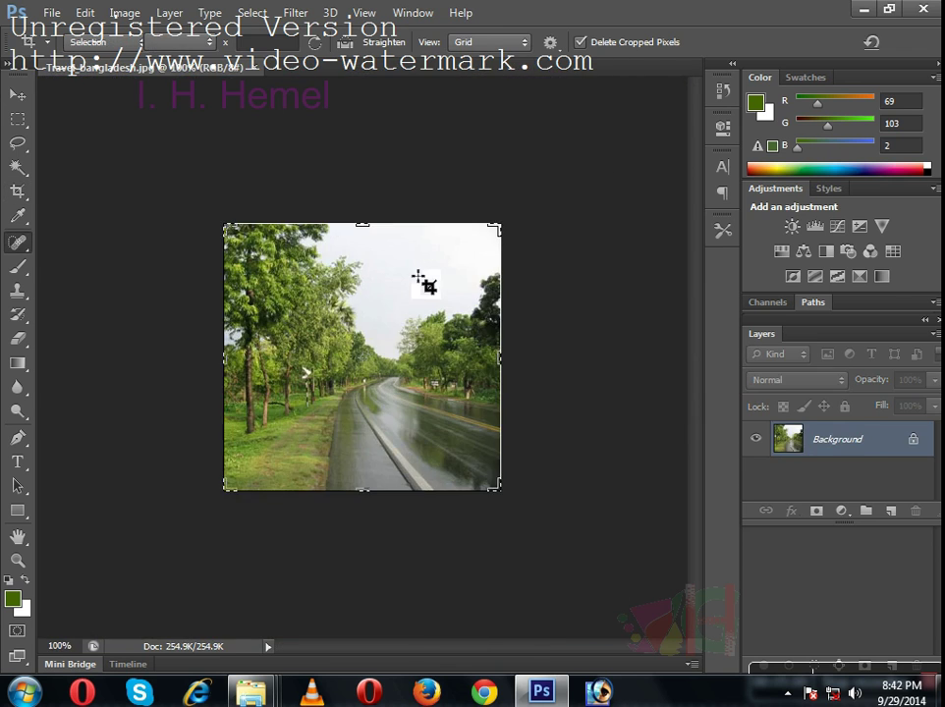
{"action": "key", "text": "ctrl+w"}
{"action": "key", "text": "ctrl+q"}
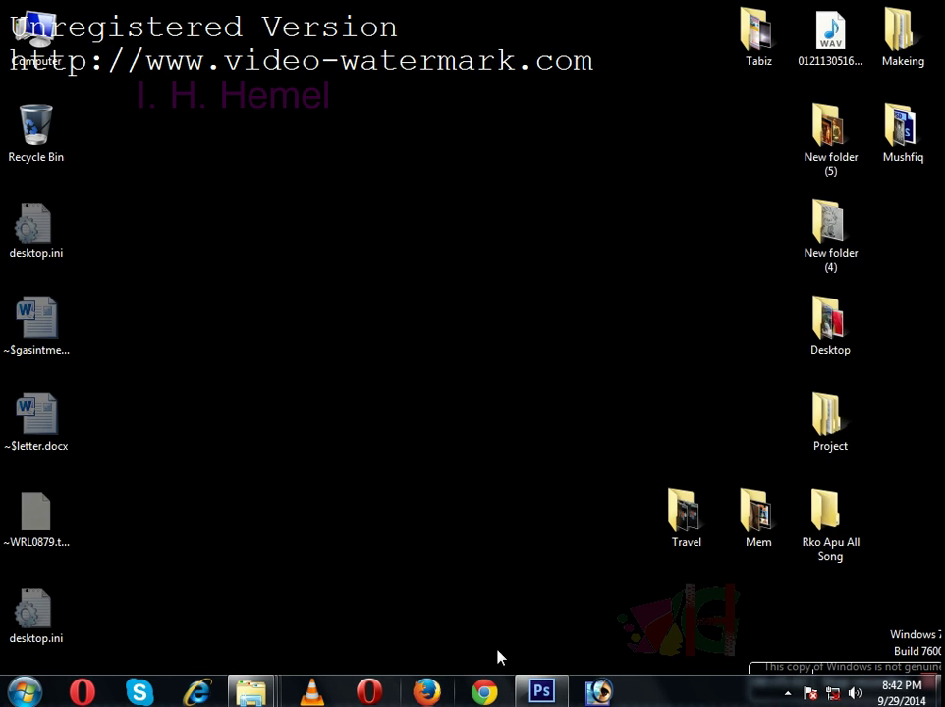